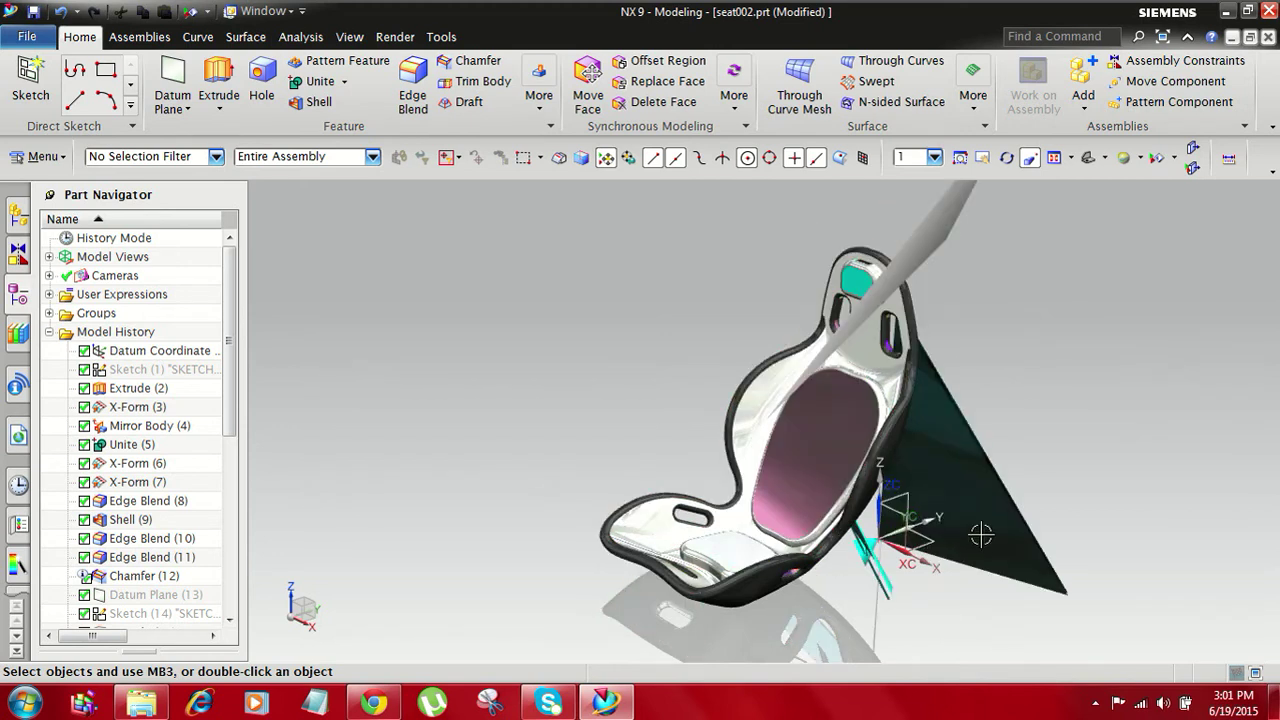
Examine the complete seat model, including its rim, backrest and seat pan
scroll(969, 407, up, 1)
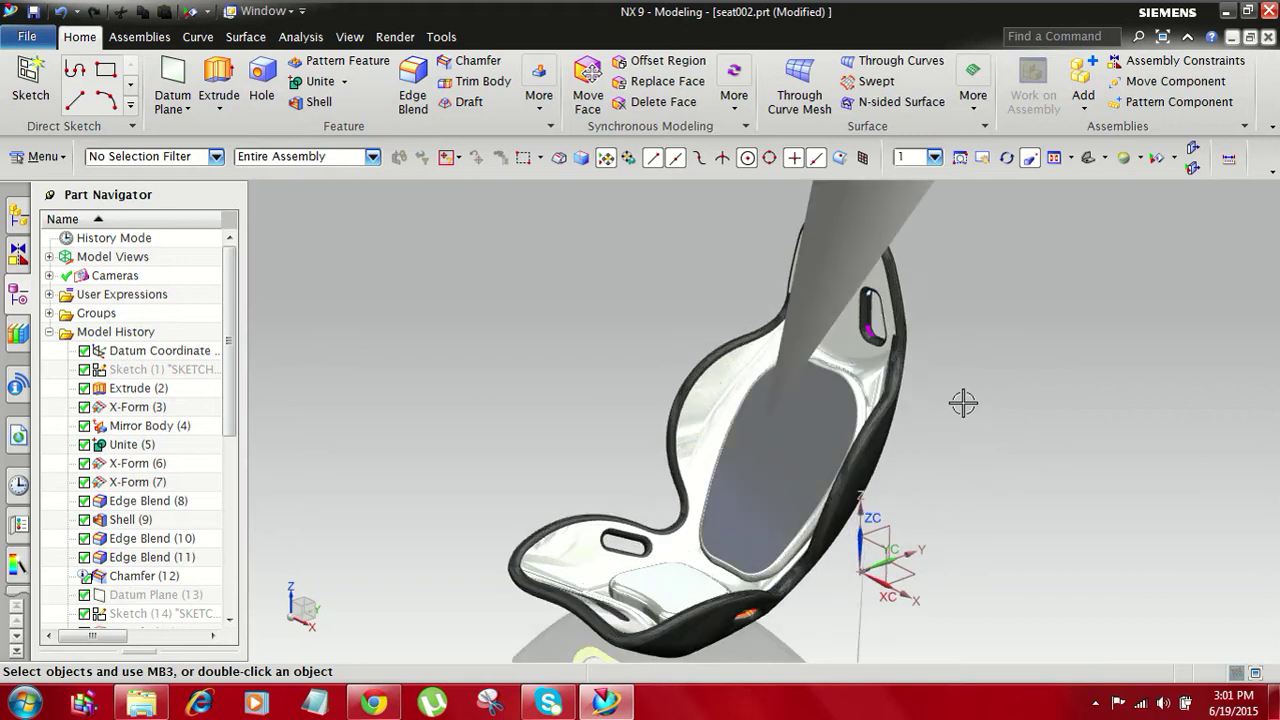
middle_drag(890, 378, 1003, 470)
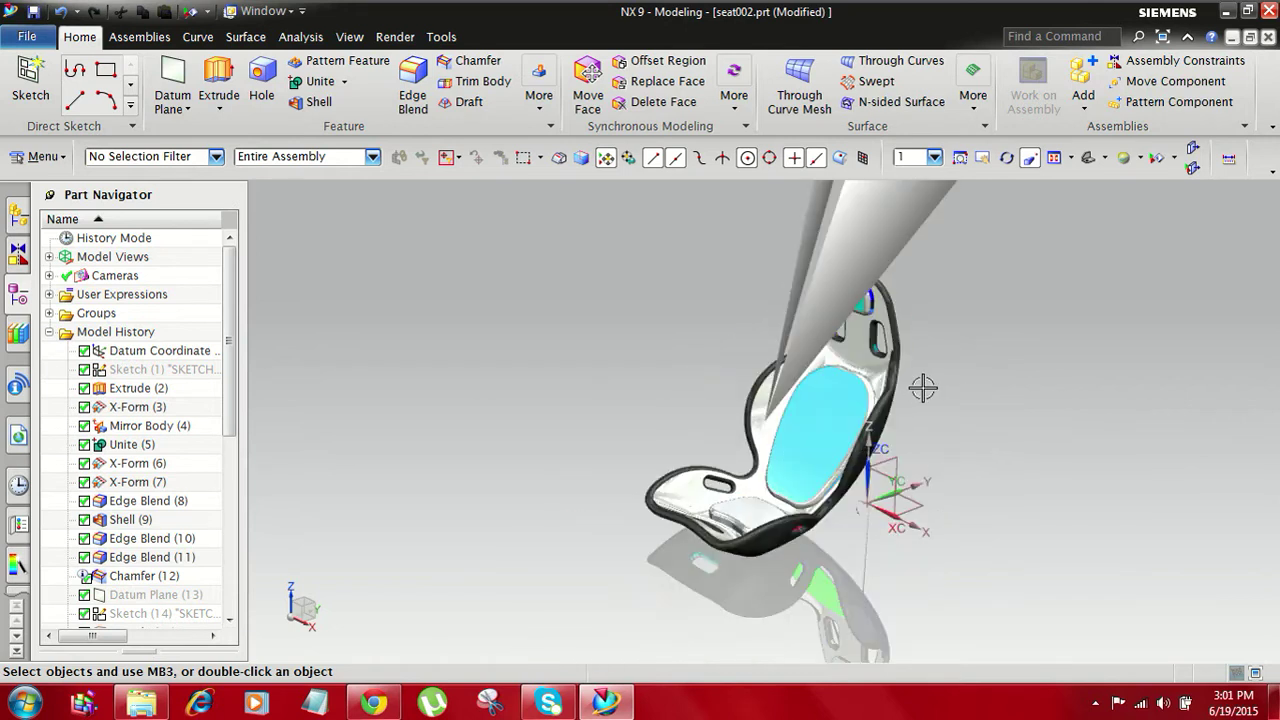
scroll(923, 388, up, 1)
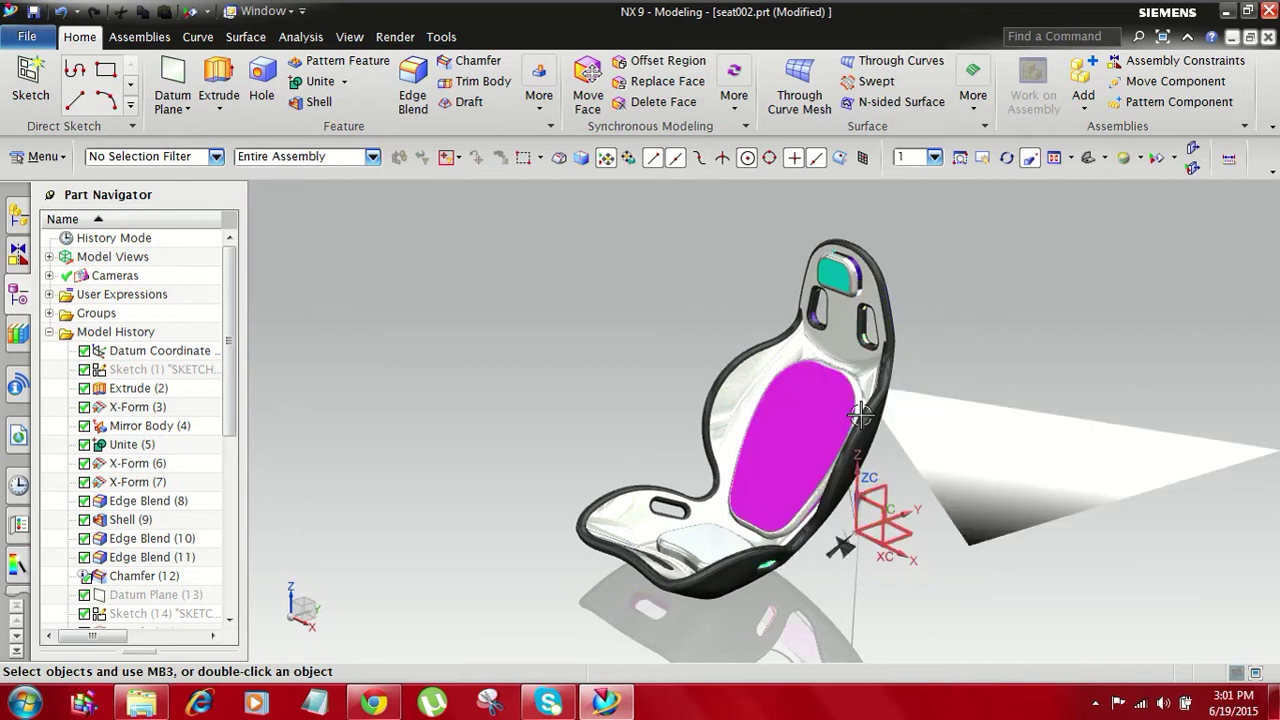
scroll(766, 386, up, 3)
scroll(757, 394, down, 2)
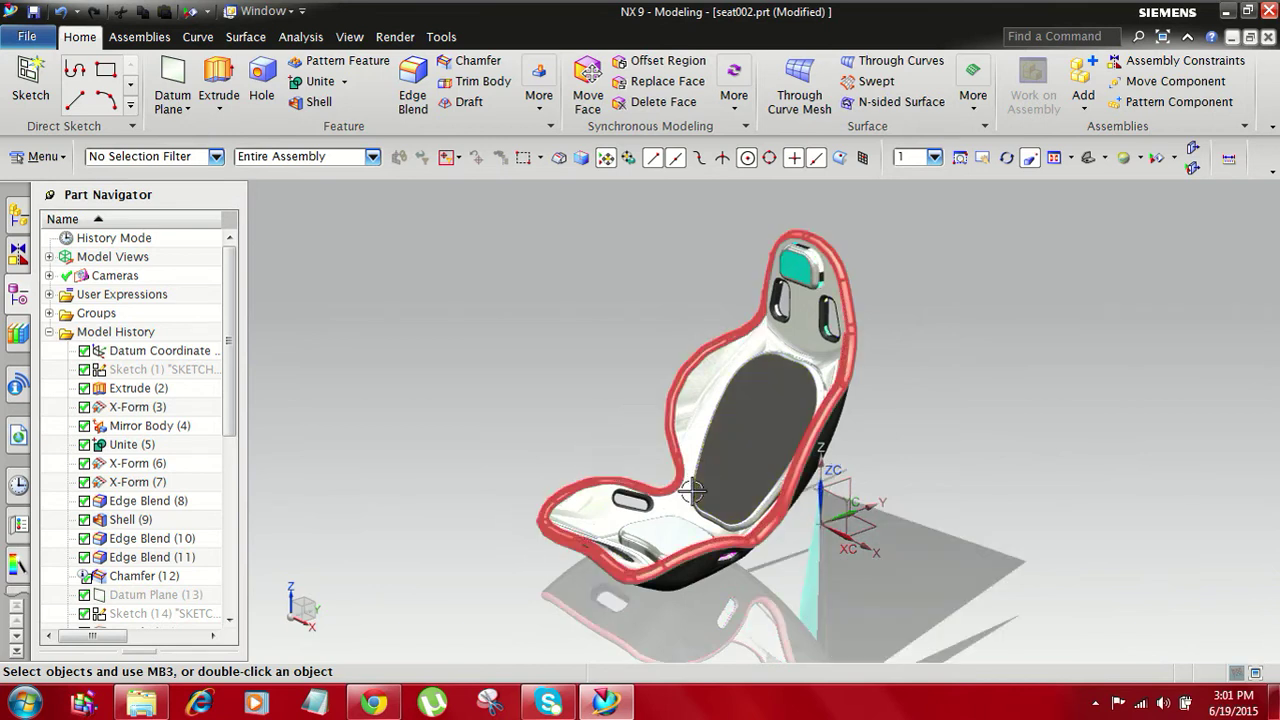
click(796, 222)
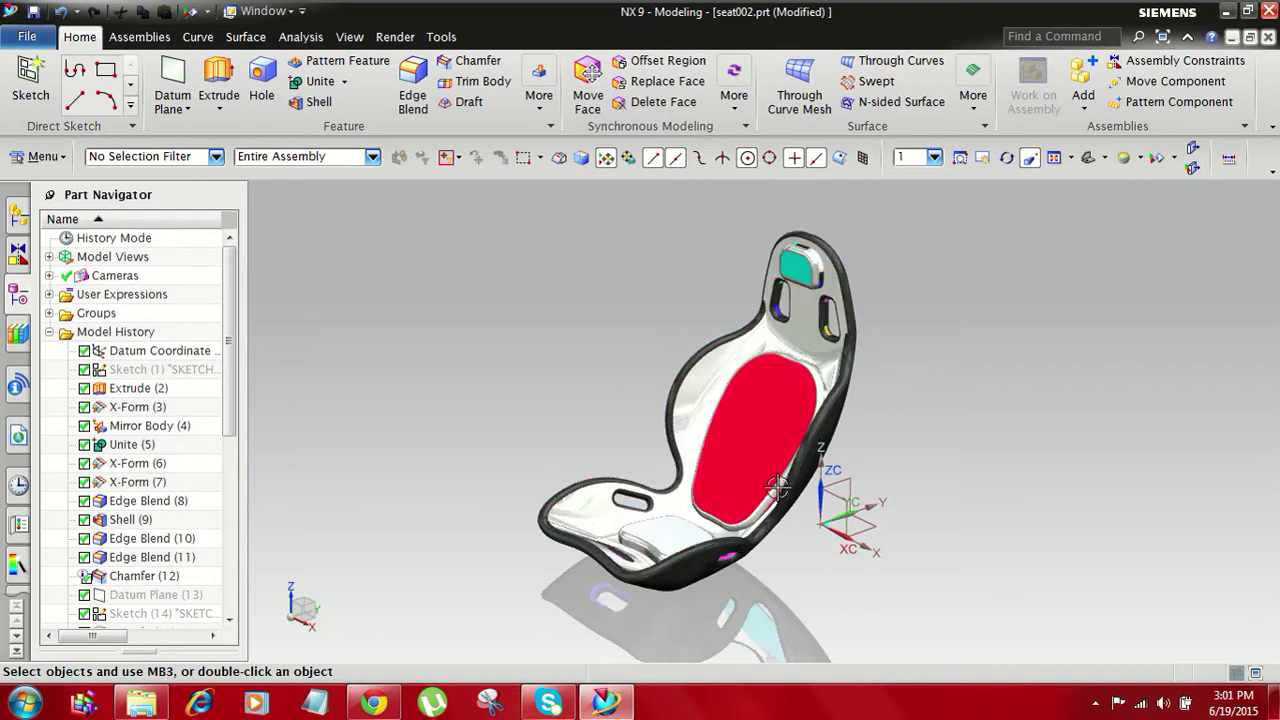
Open the seat's side-profile sketch, Sketch (1), for editing and fit it in the view
double_click(178, 368)
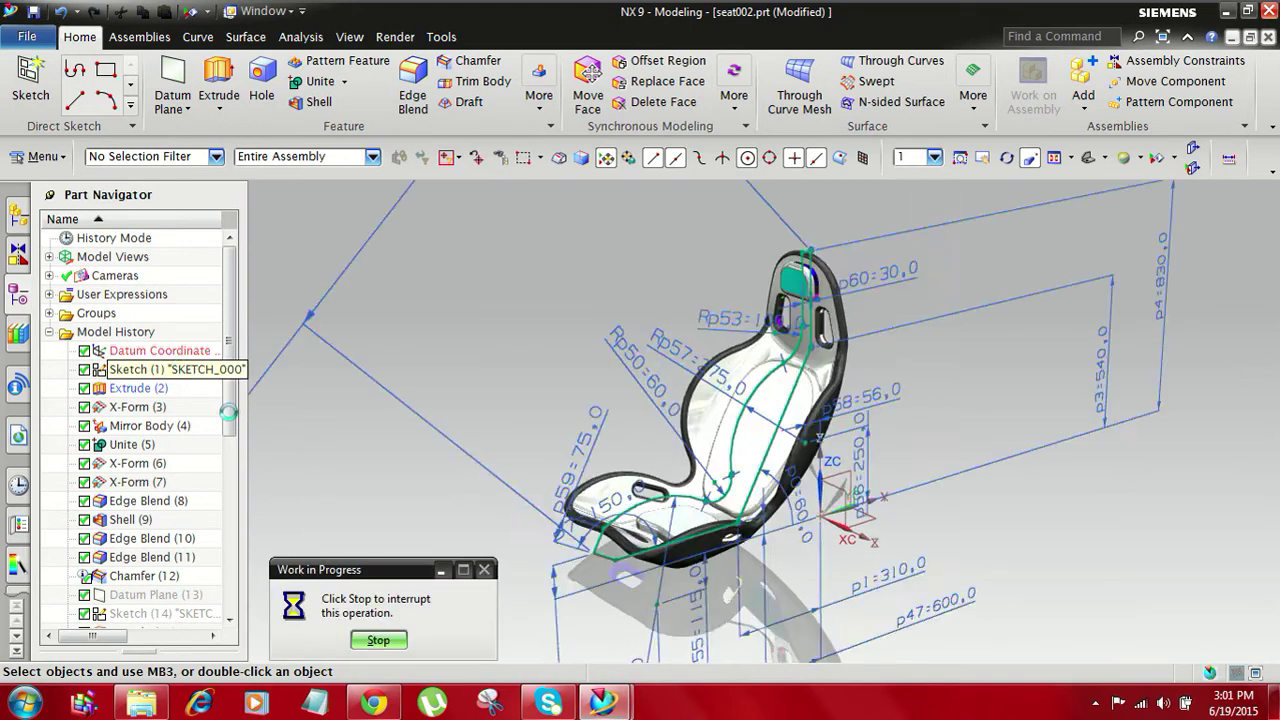
scroll(815, 400, up, 6)
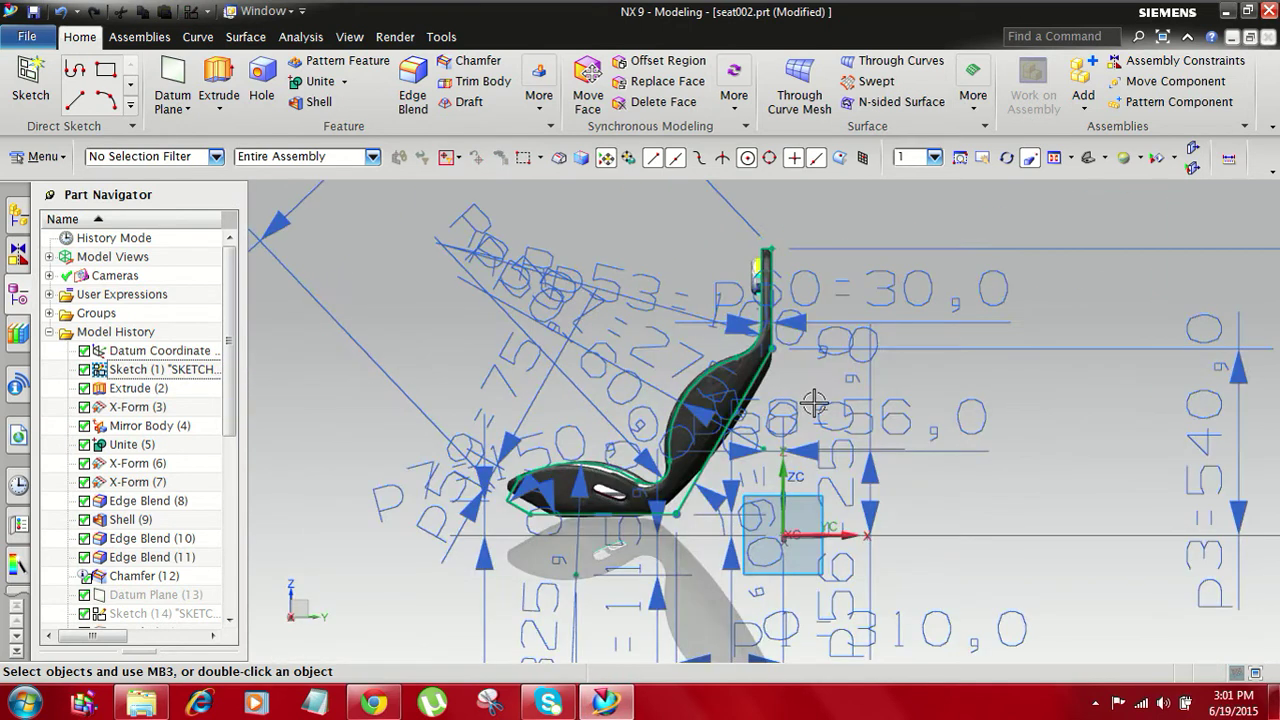
scroll(767, 438, up, 1)
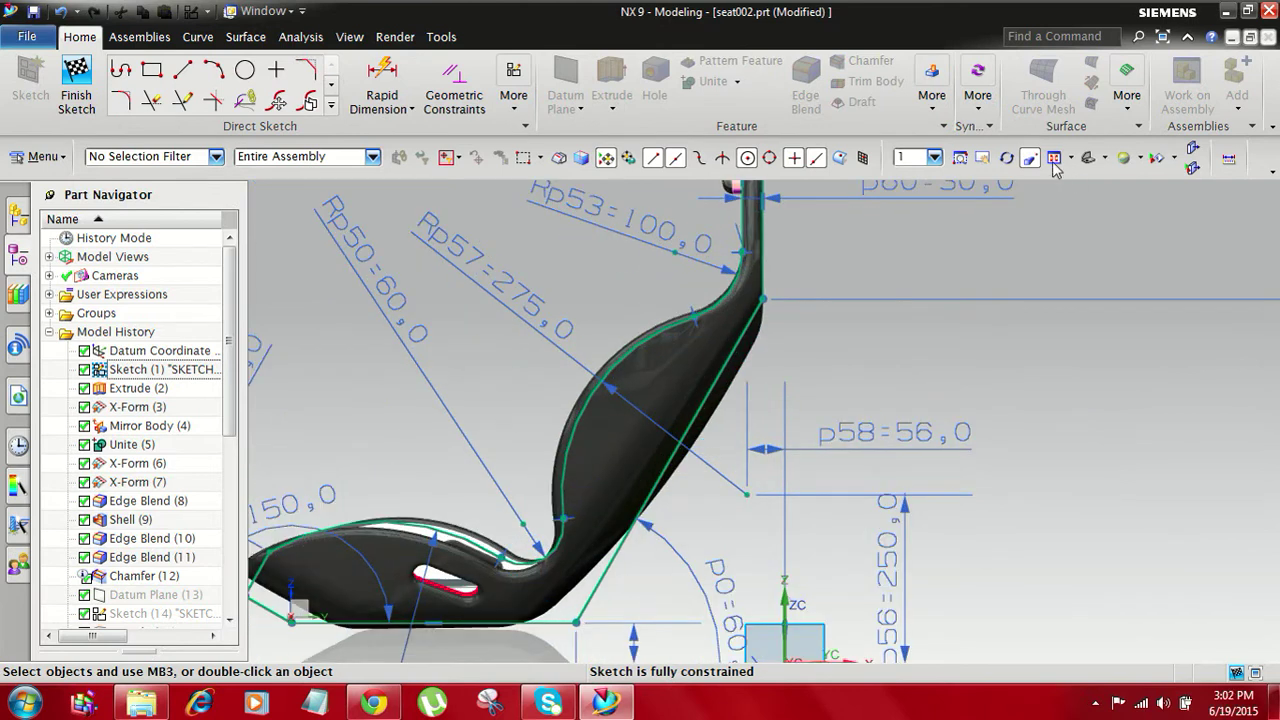
click(1054, 160)
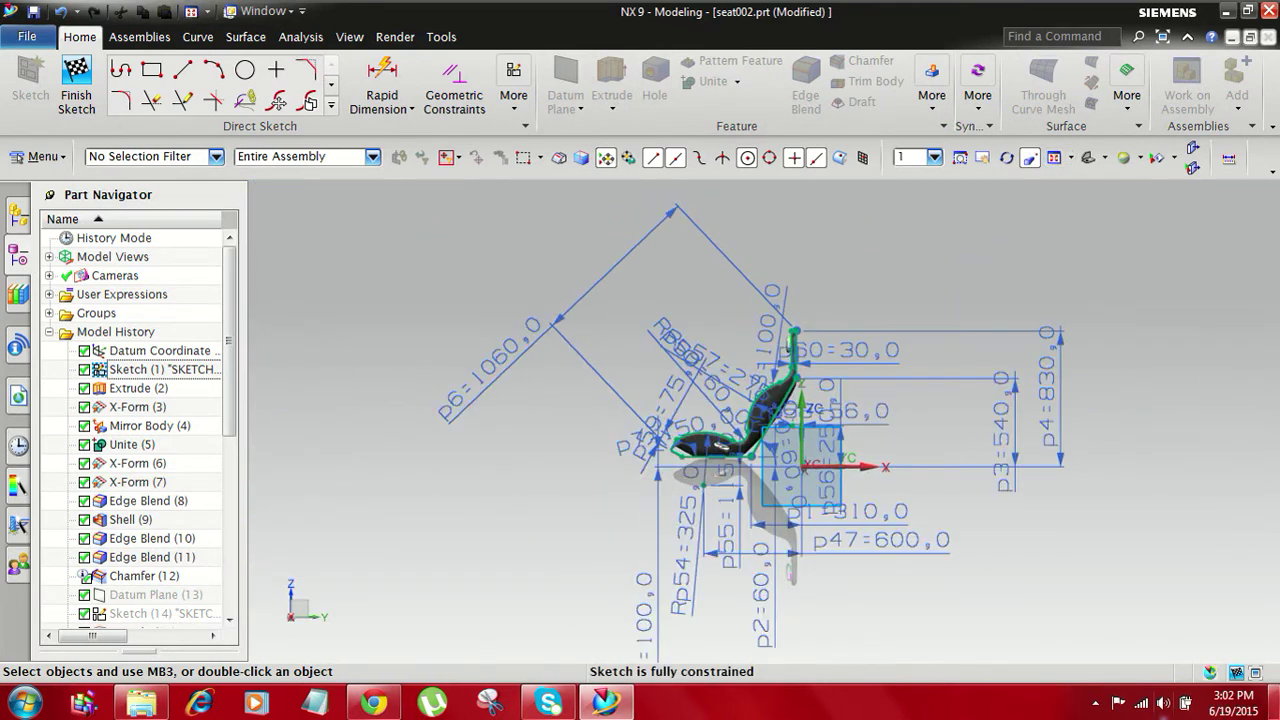
Examine the dimensions, arcs and lines of the seat's side-profile sketch, and finish the sketch
scroll(764, 420, up, 4)
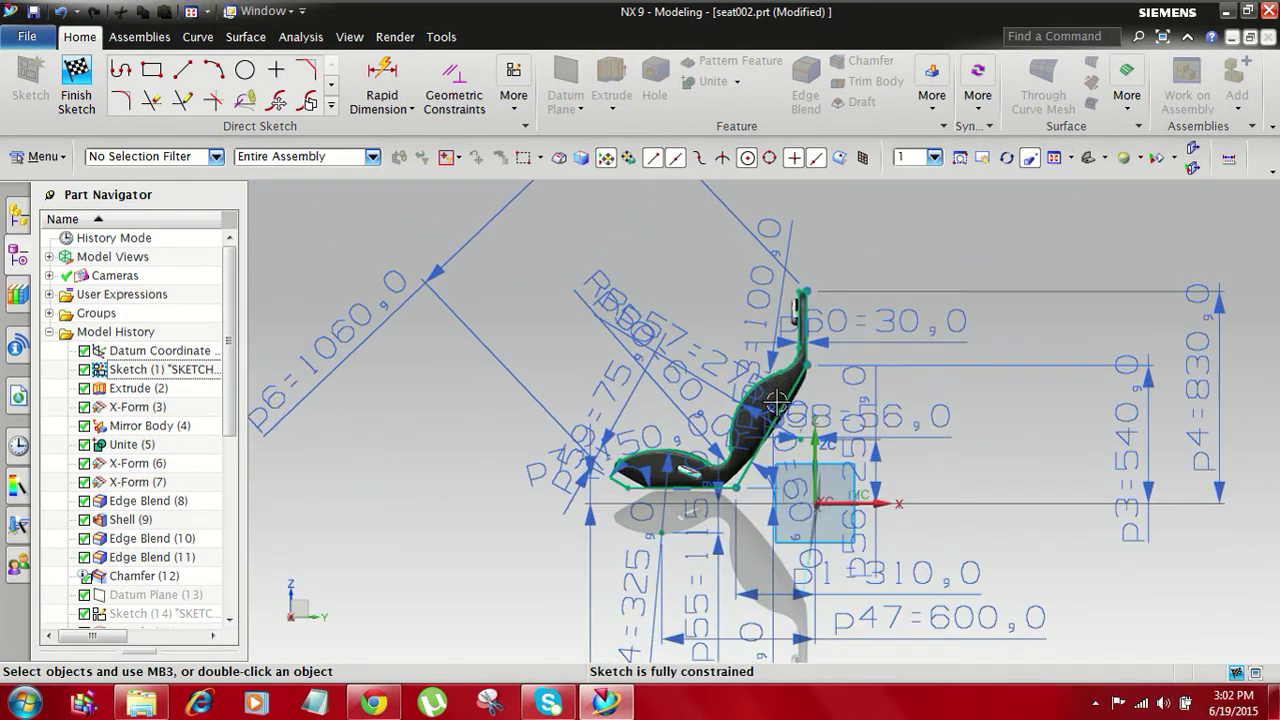
scroll(677, 457, down, 1)
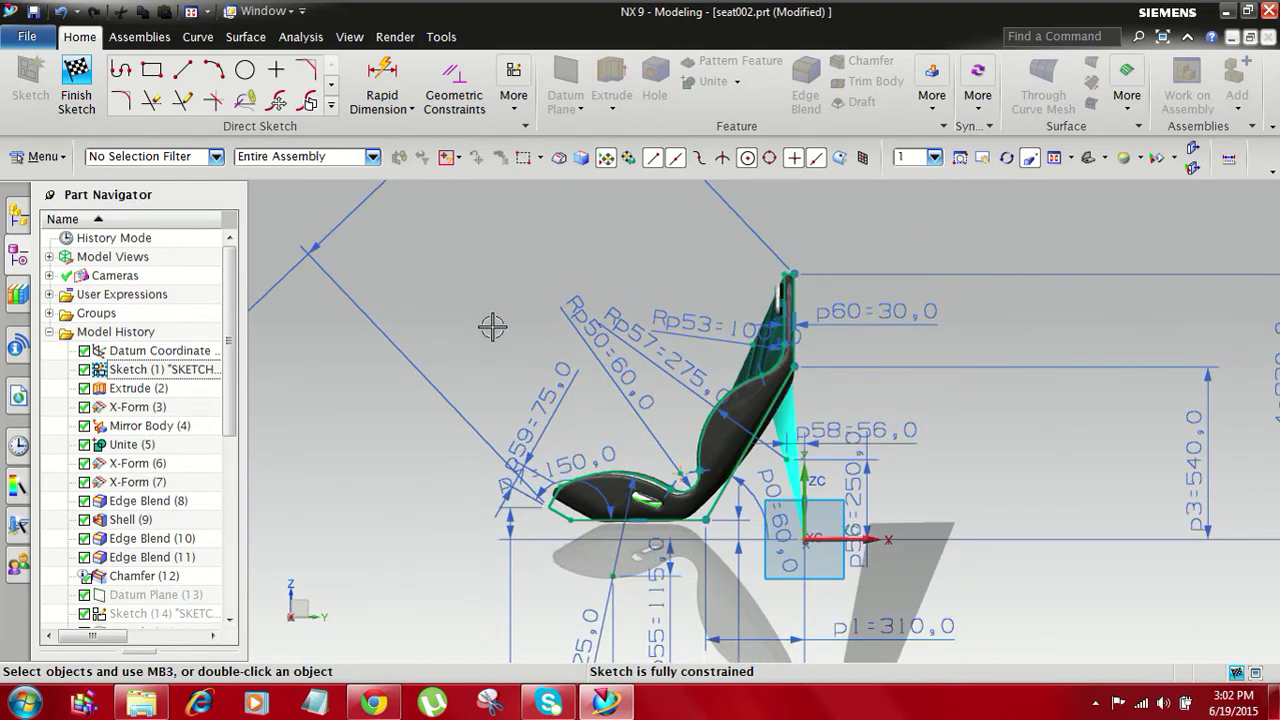
scroll(640, 488, up, 3)
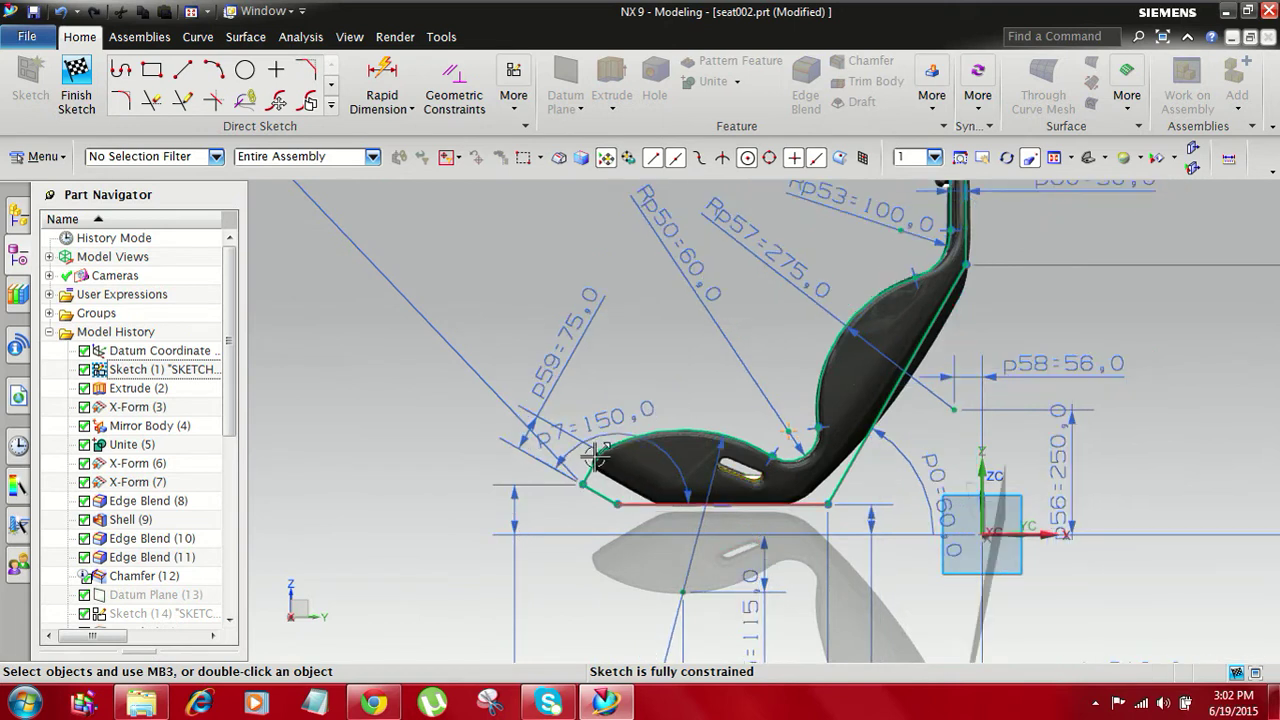
scroll(607, 477, down, 2)
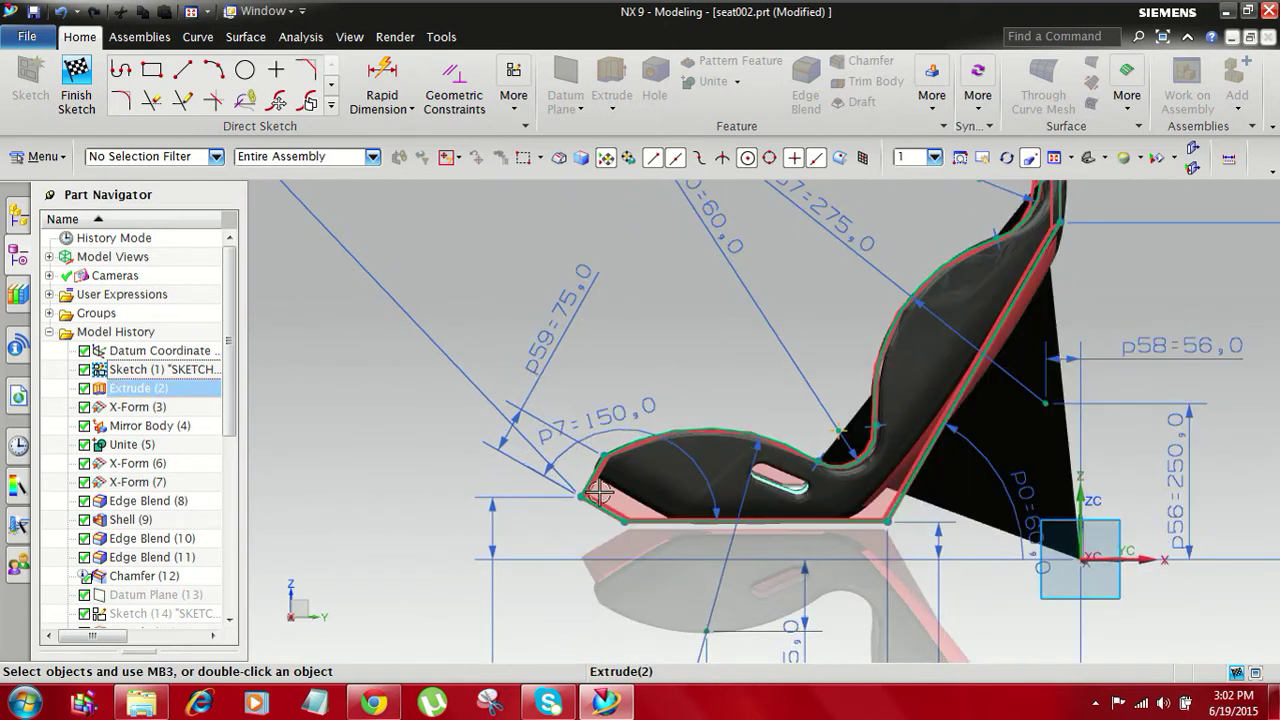
scroll(963, 251, down, 2)
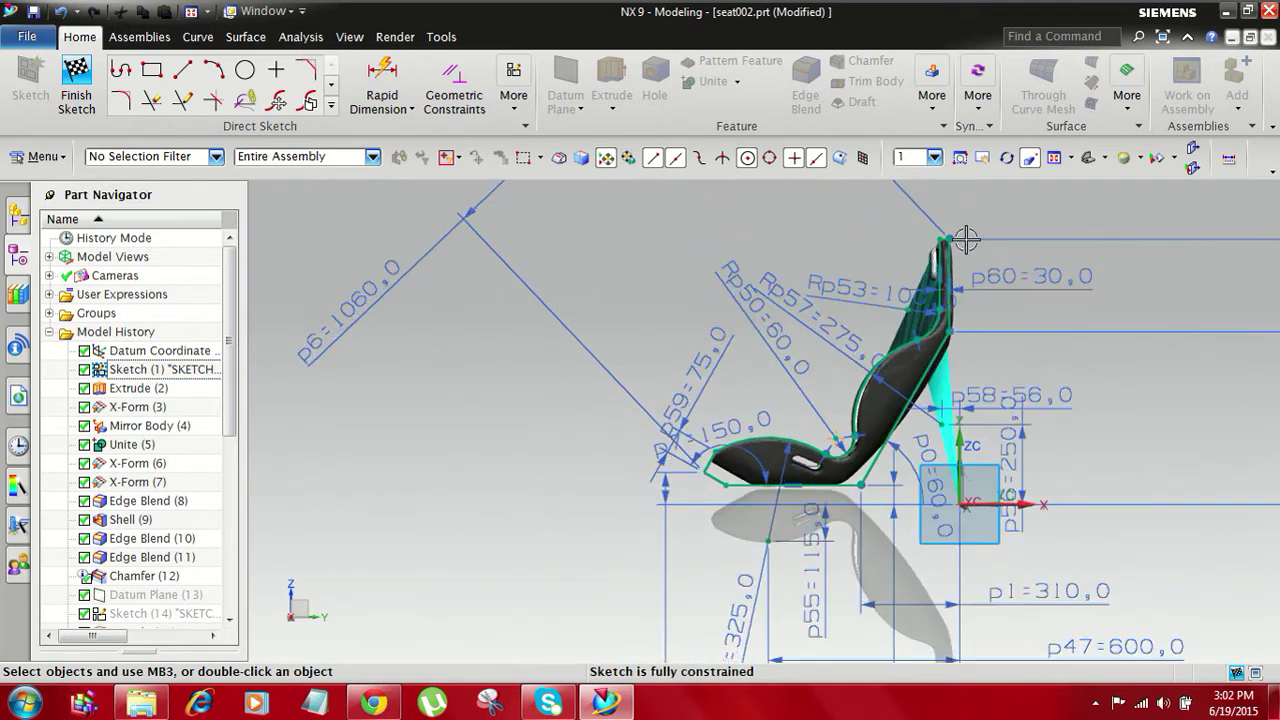
scroll(975, 258, up, 4)
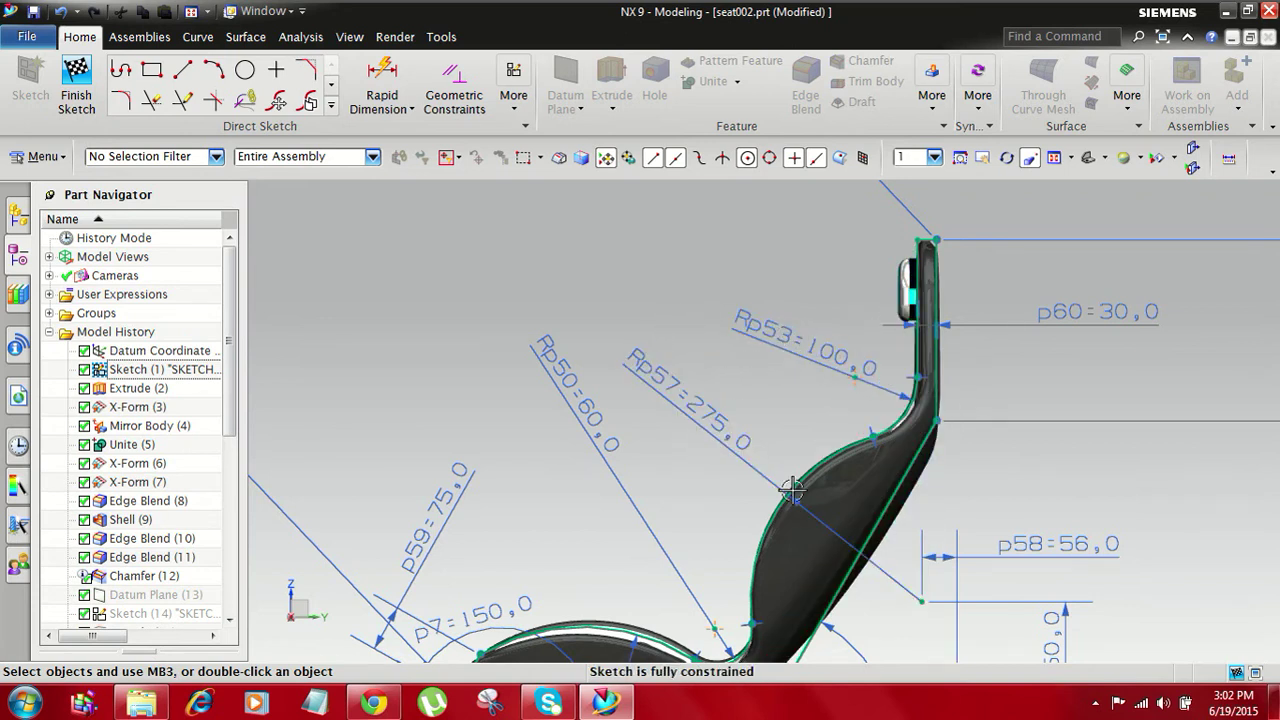
scroll(705, 365, down, 2)
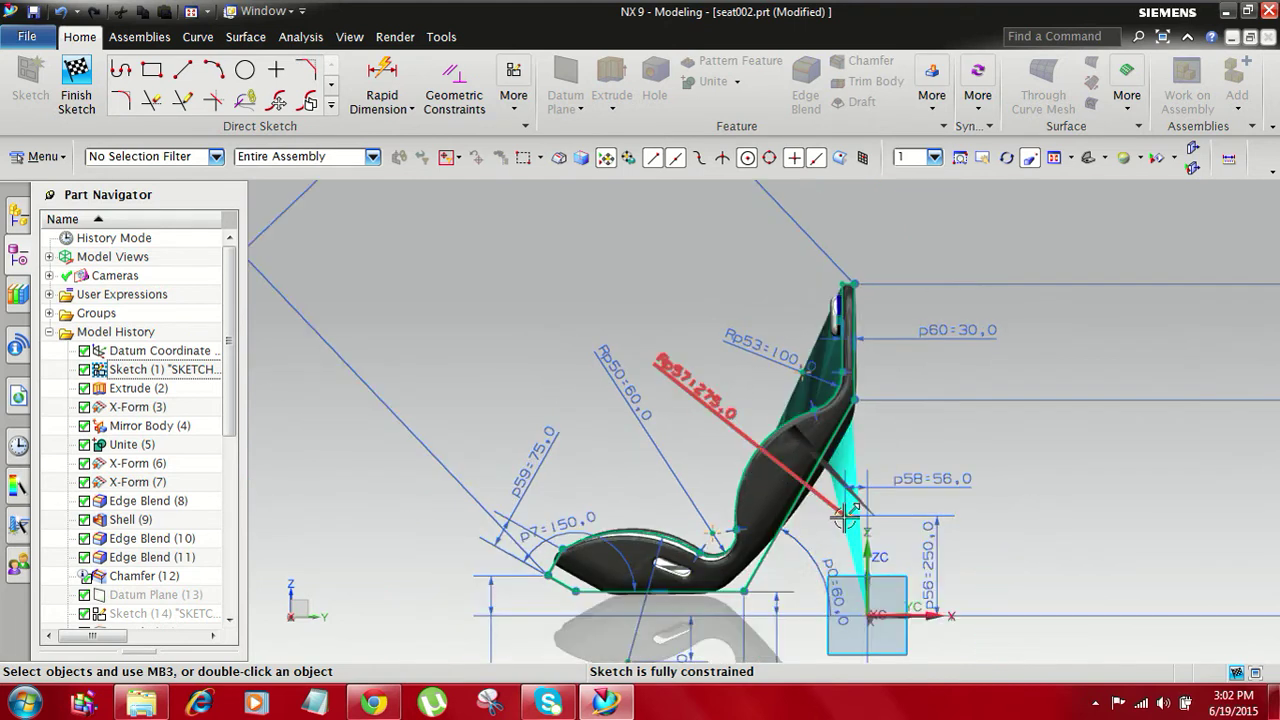
scroll(849, 521, up, 3)
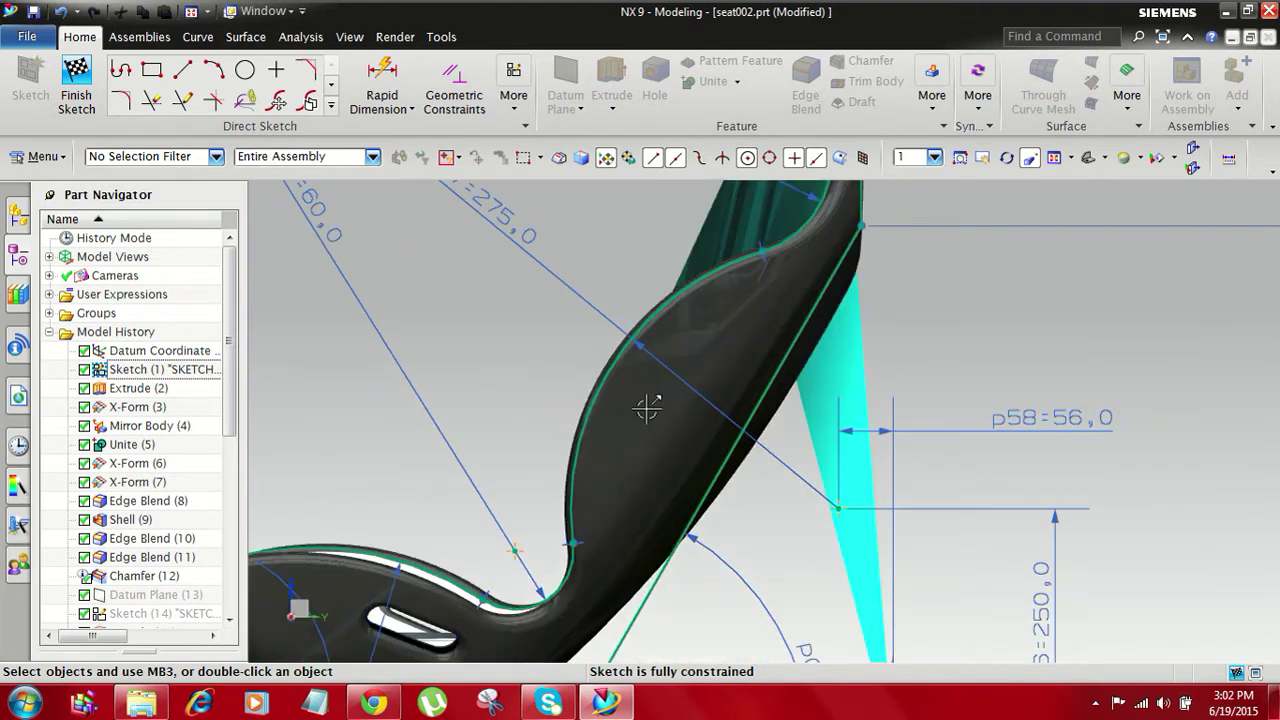
scroll(819, 480, down, 3)
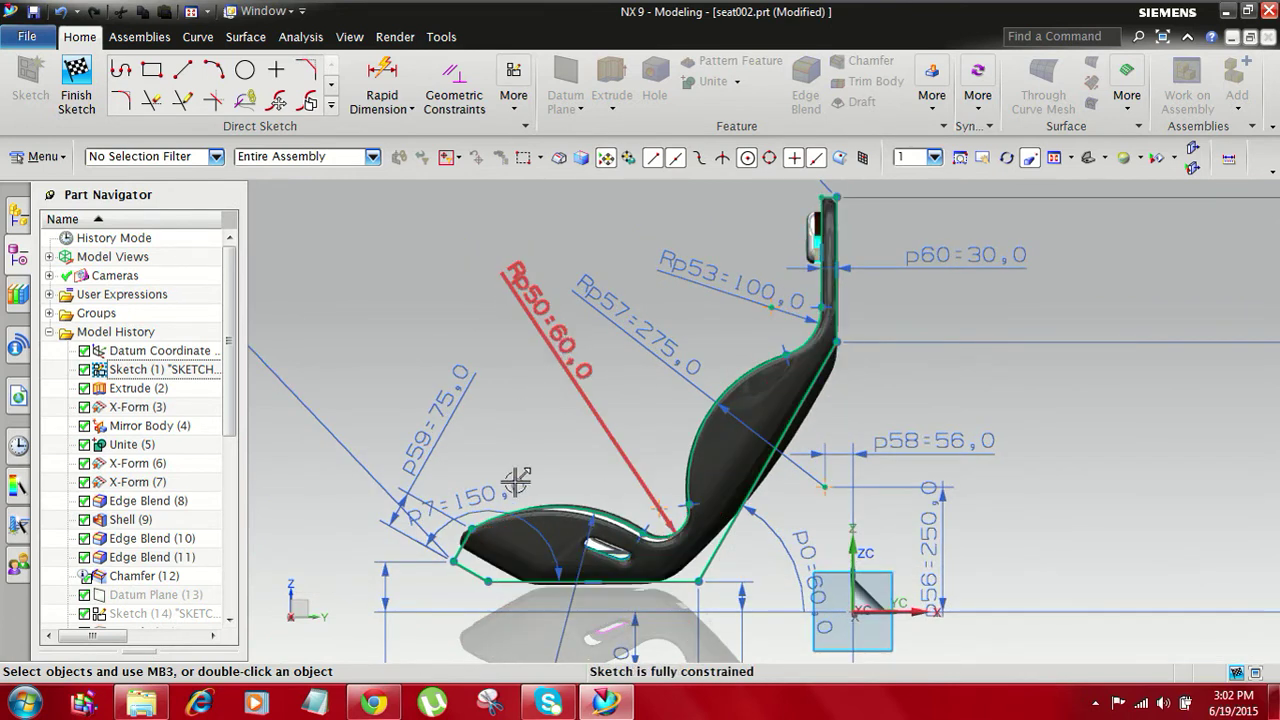
scroll(480, 588, up, 2)
scroll(577, 583, down, 3)
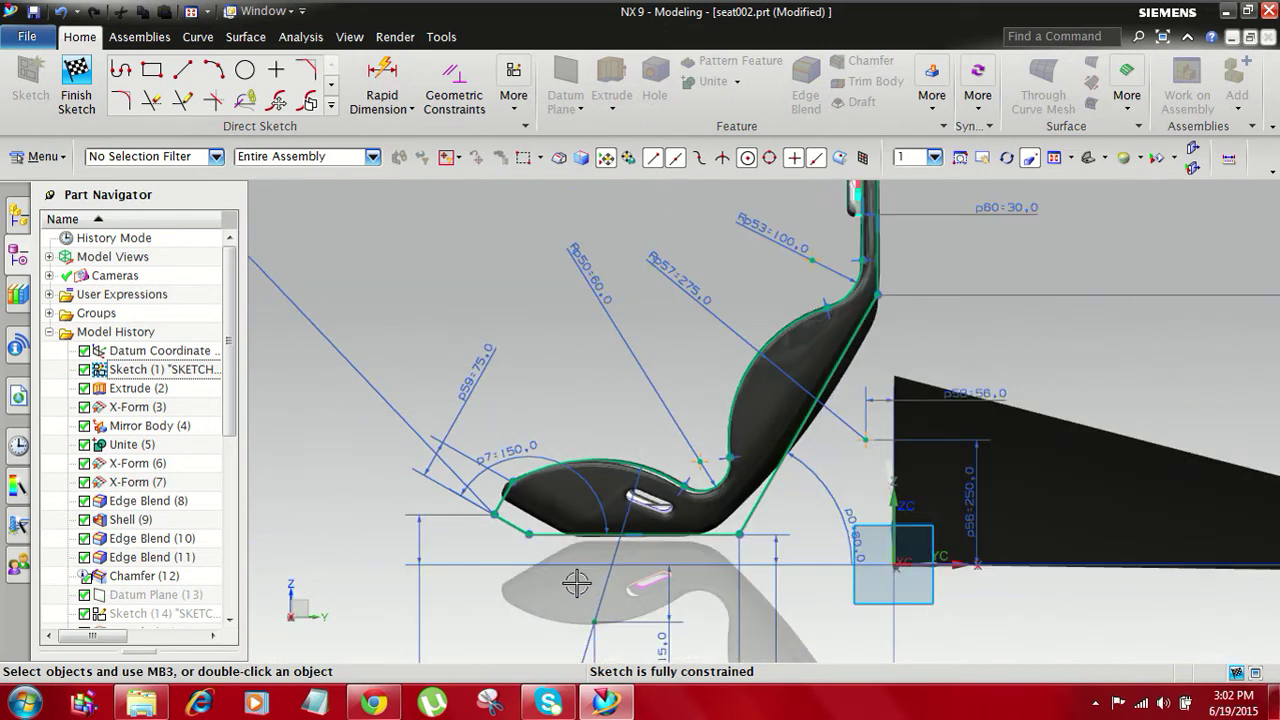
scroll(845, 577, up, 2)
scroll(845, 577, up, 2)
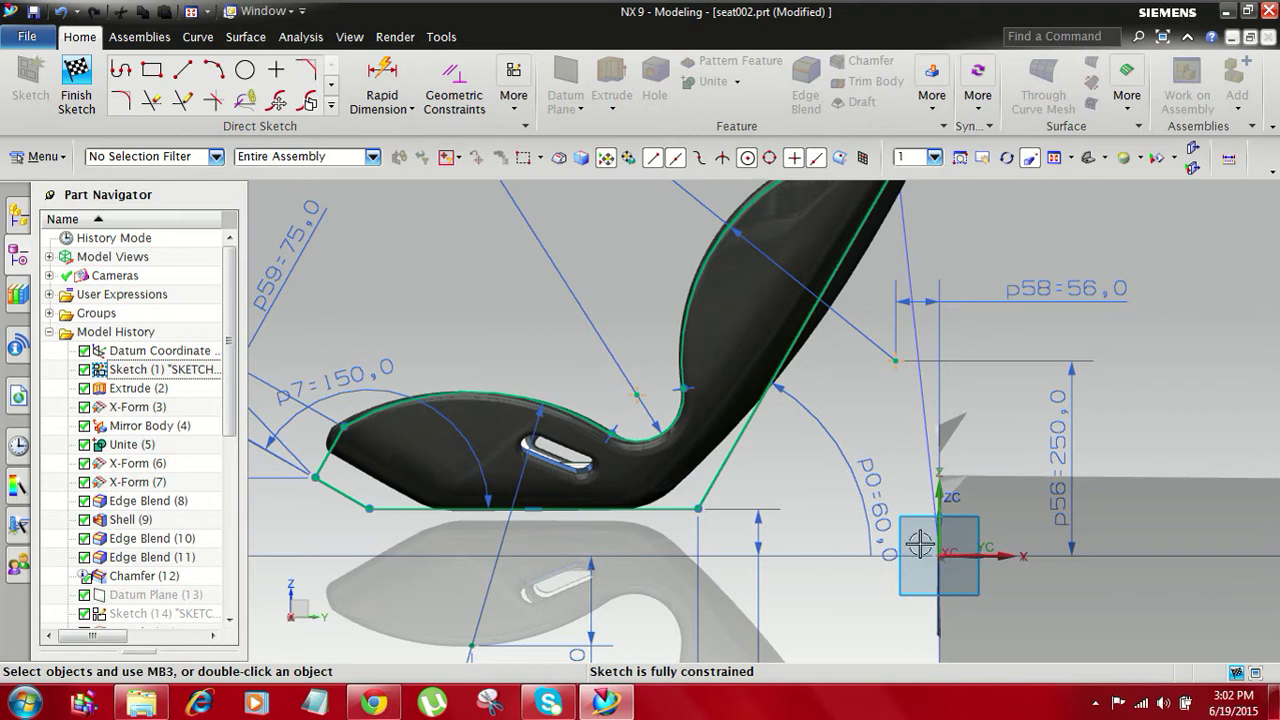
scroll(930, 545, down, 2)
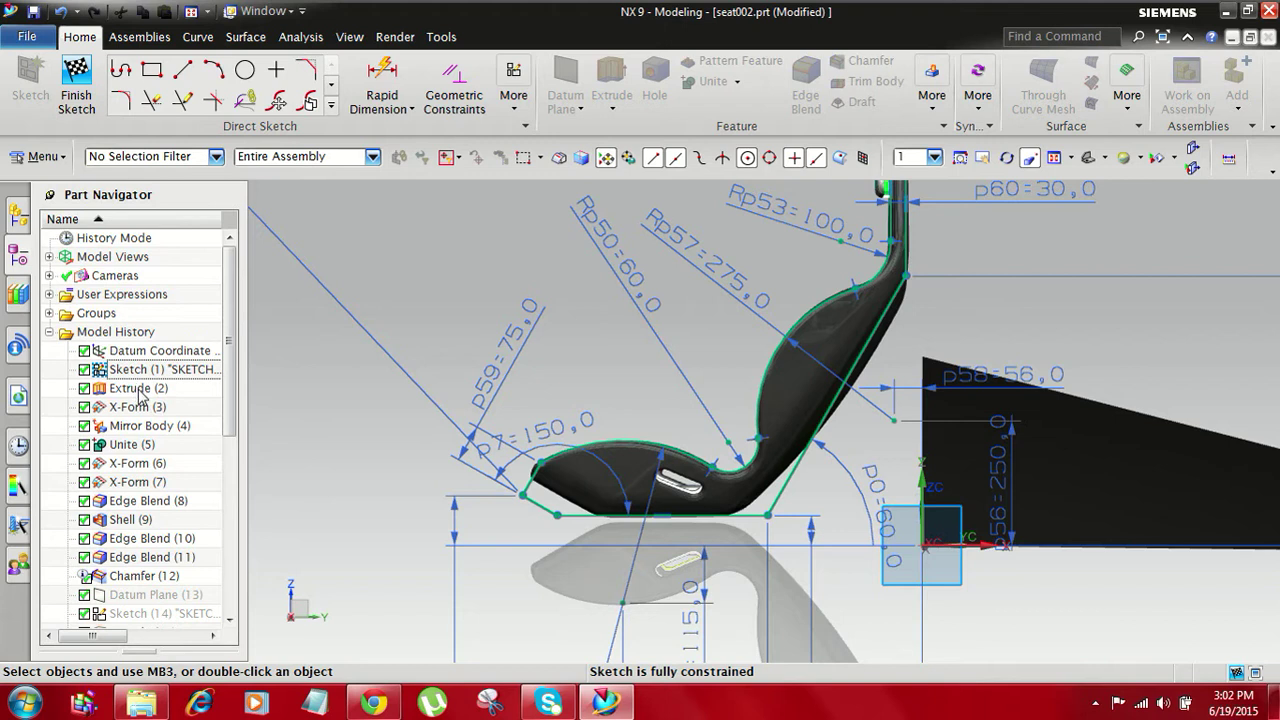
key(ctrl+q)
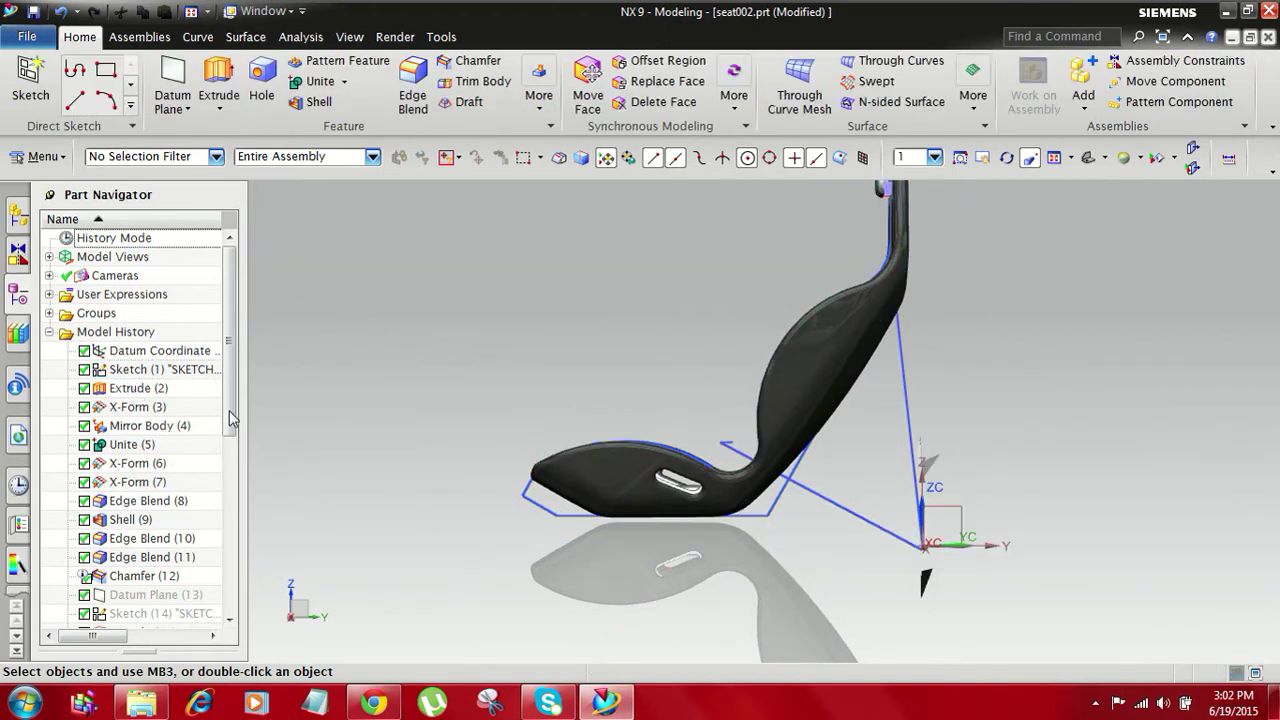
Open the Extrude (2) feature of the seat profile and review its section and distance limits
middle_drag(420, 338, 894, 220)
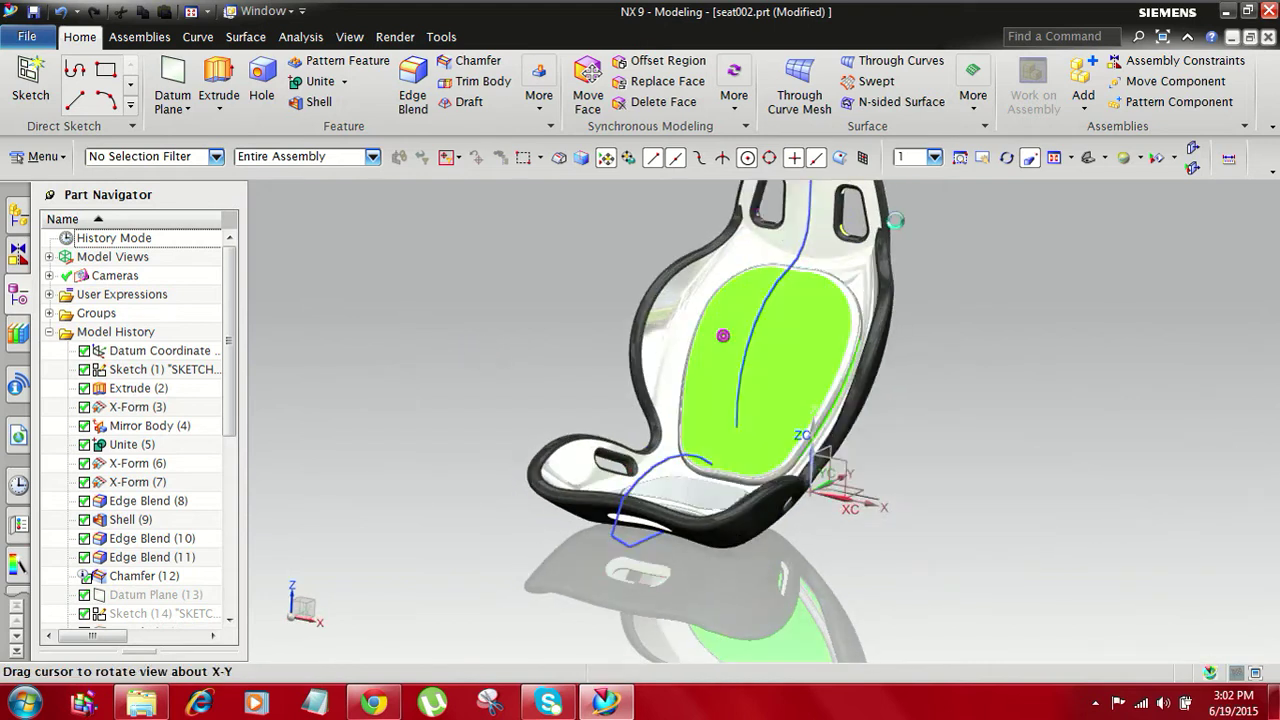
click(1058, 157)
scroll(967, 503, up, 1)
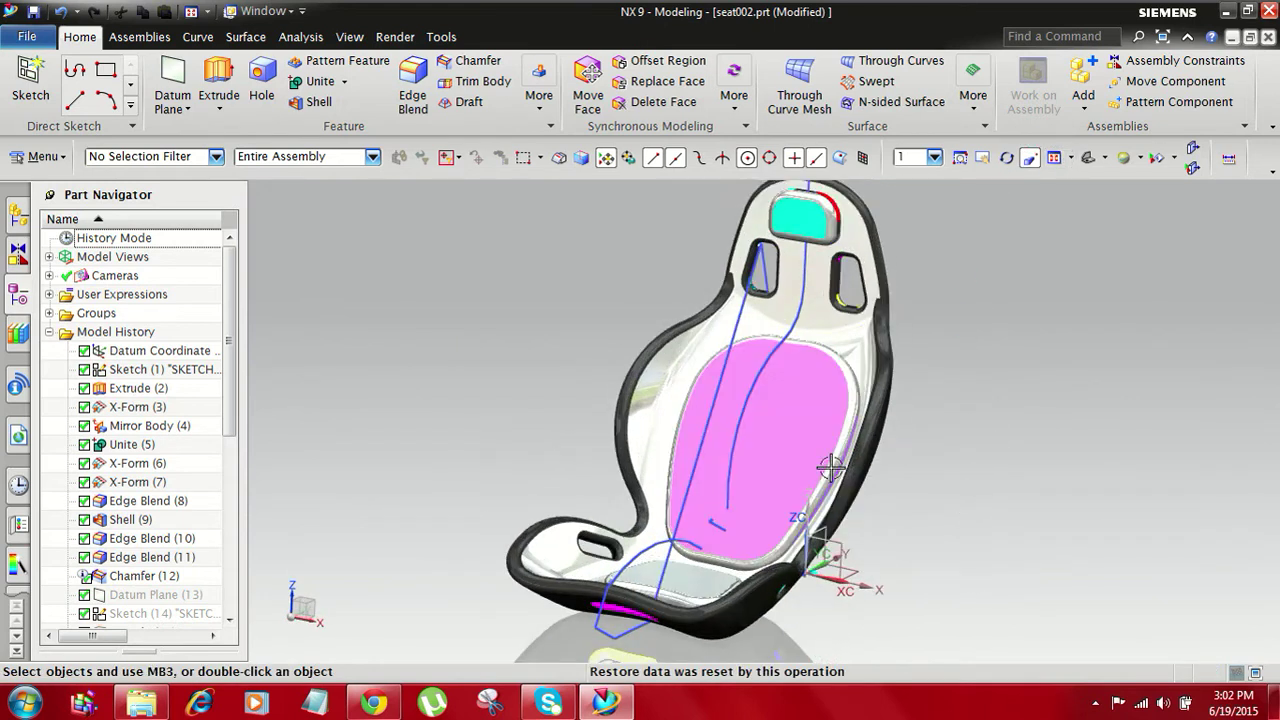
click(129, 395)
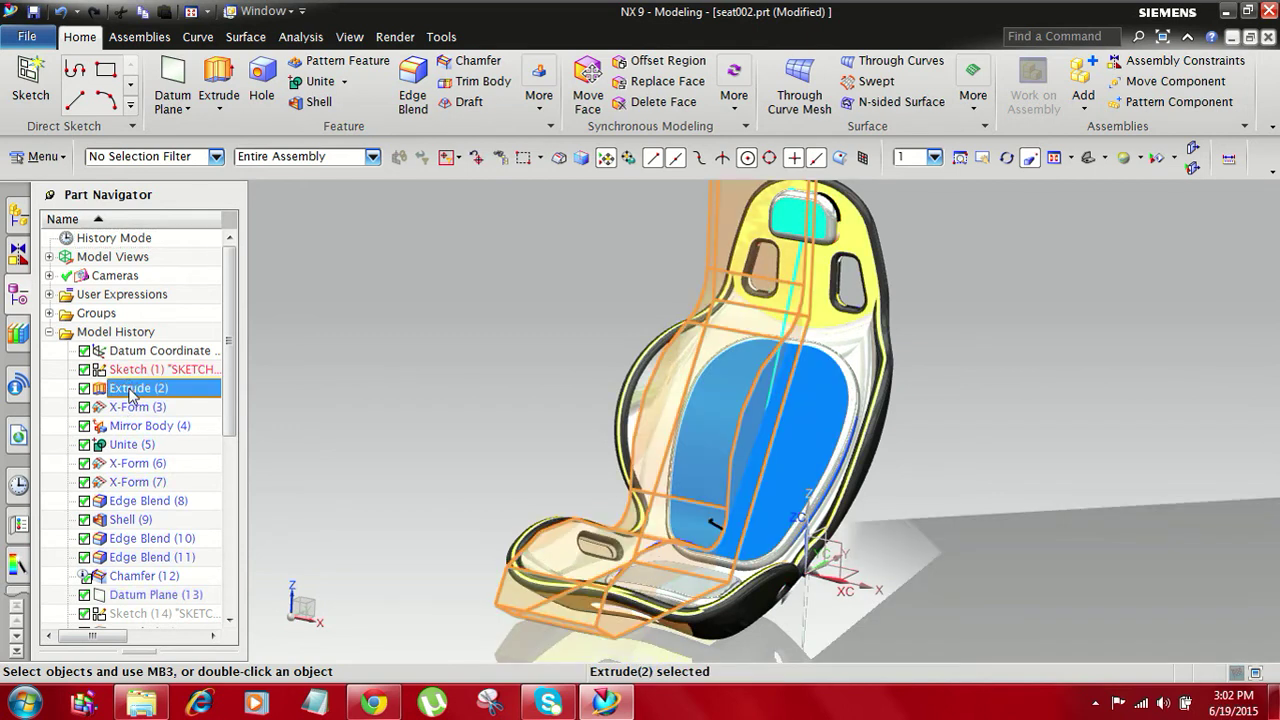
double_click(129, 390)
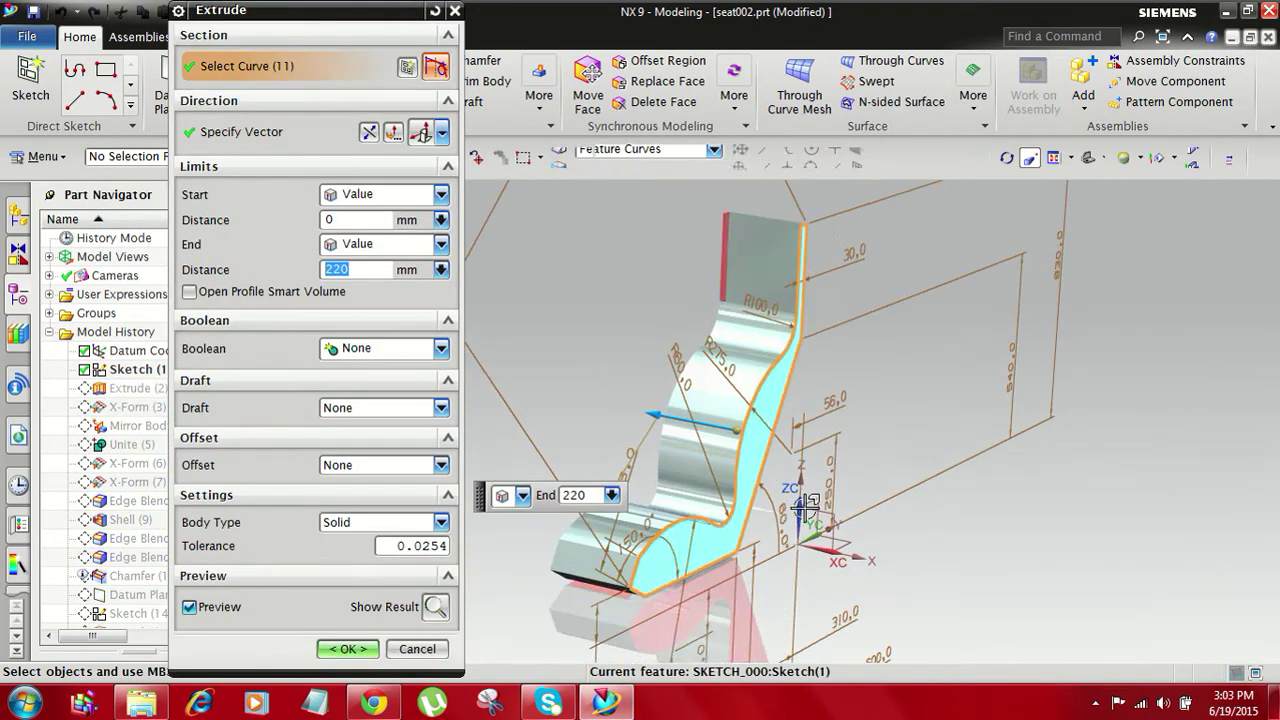
scroll(973, 428, up, 4)
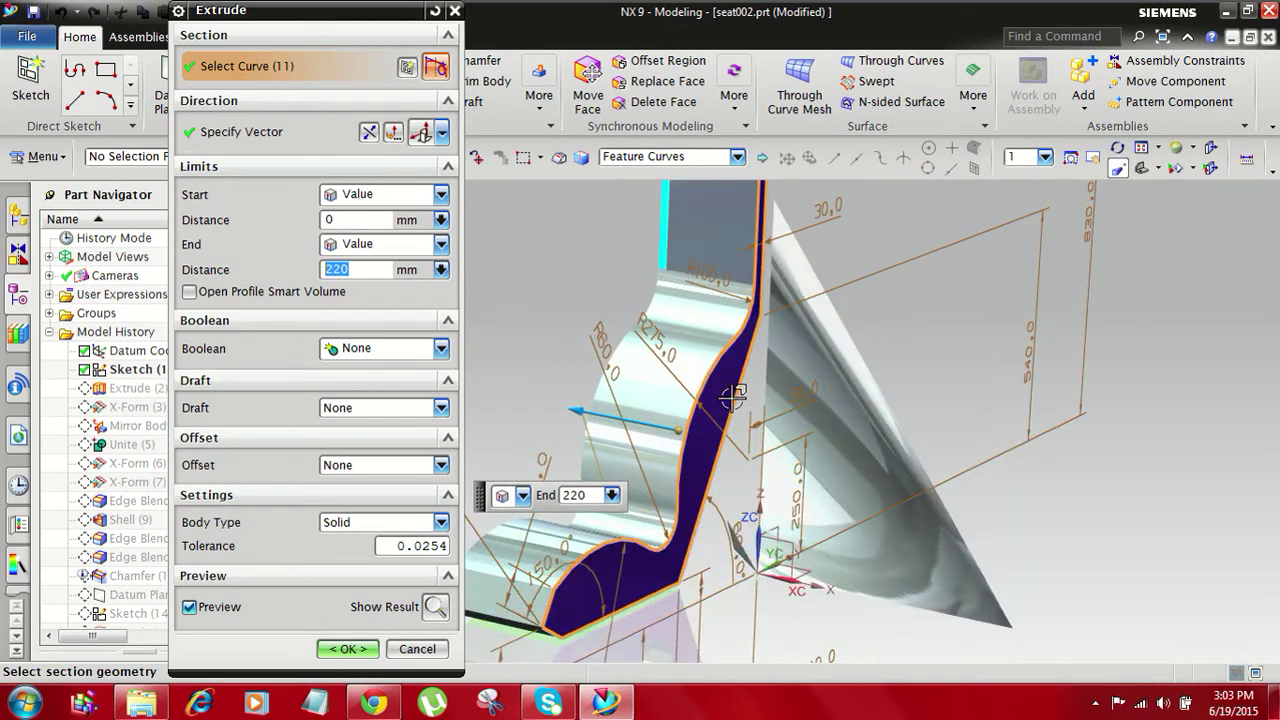
scroll(736, 398, down, 1)
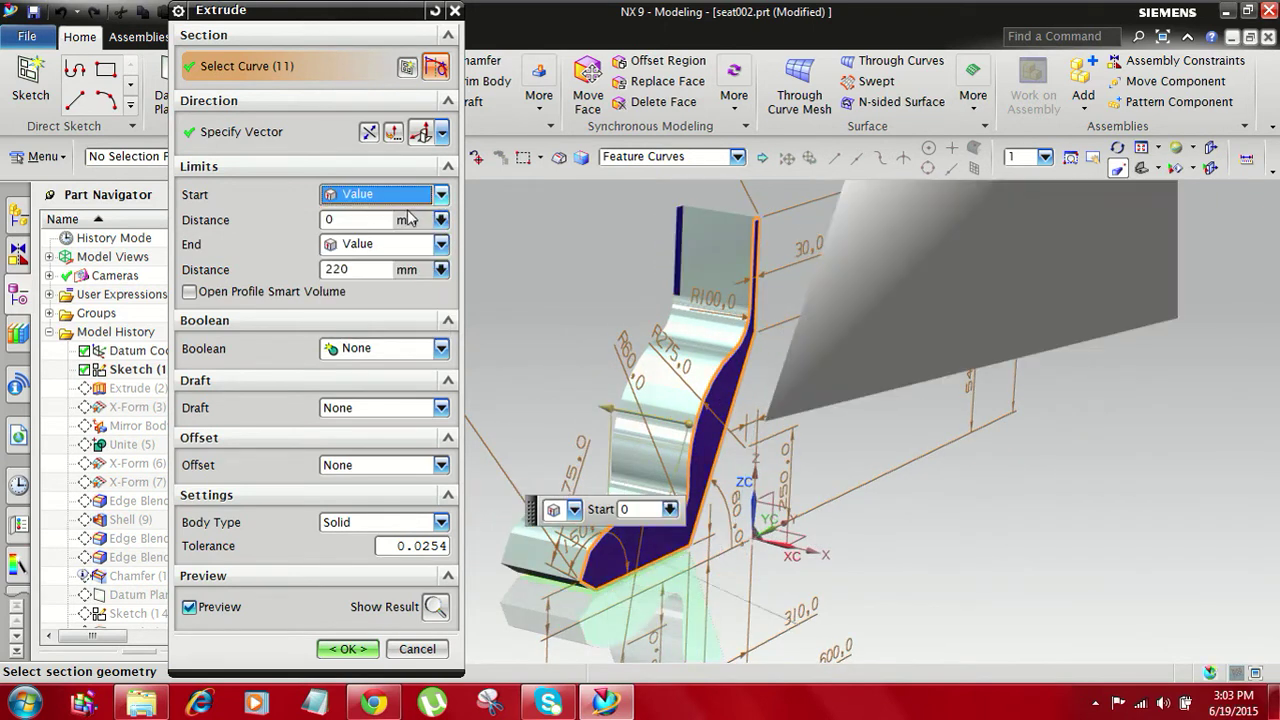
Try a symmetric limit of 220 mm for the seat profile extrusion, and cancel the edit
click(441, 195)
click(397, 235)
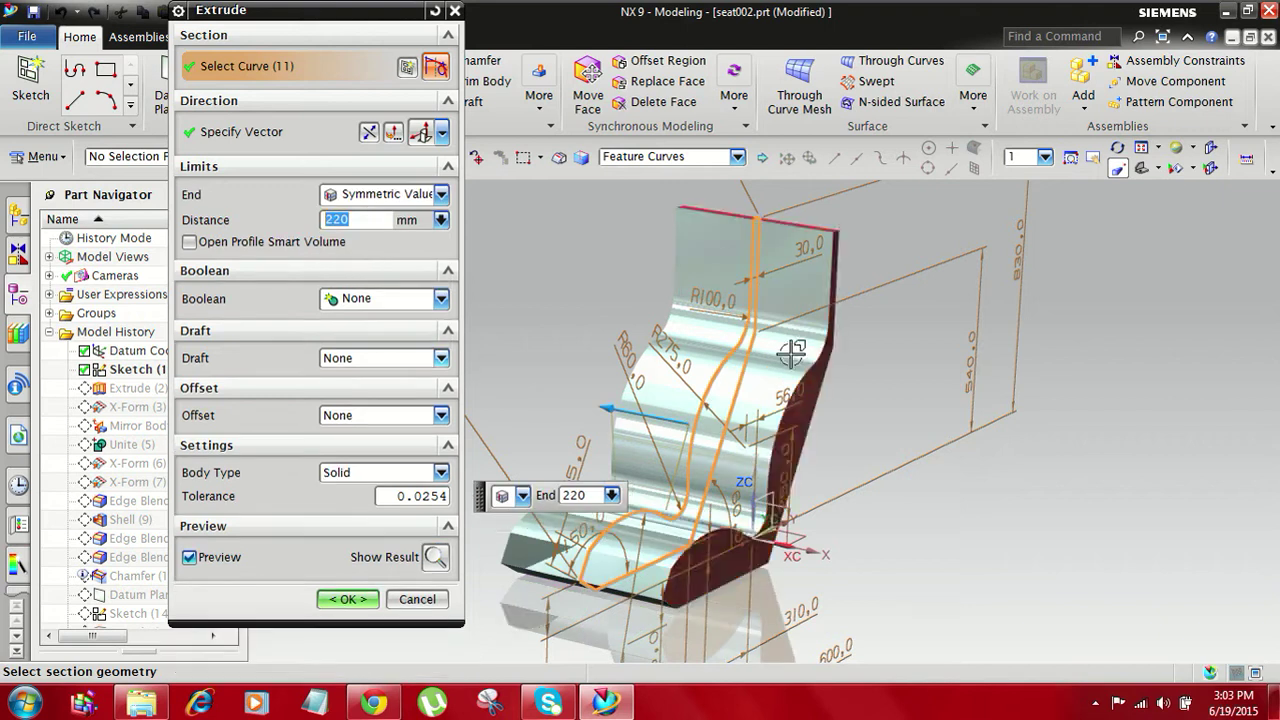
middle_drag(1080, 531, 600, 480)
scroll(513, 468, up, 2)
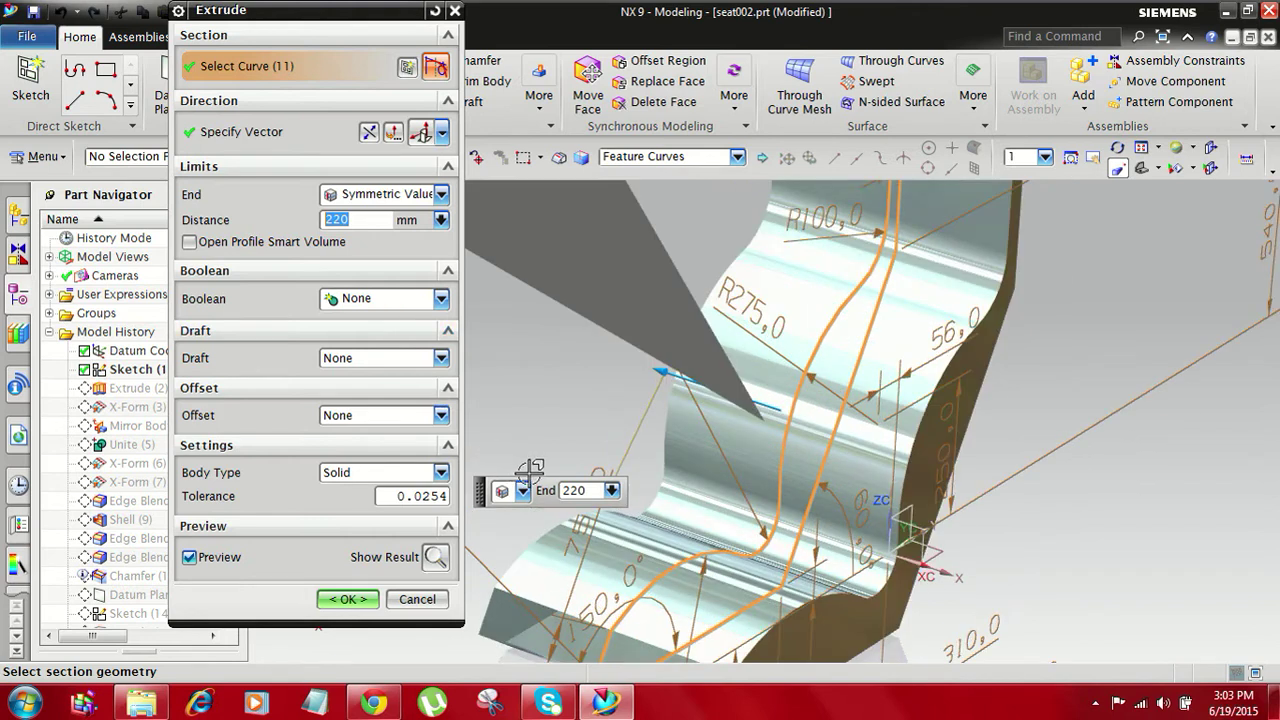
scroll(637, 374, down, 2)
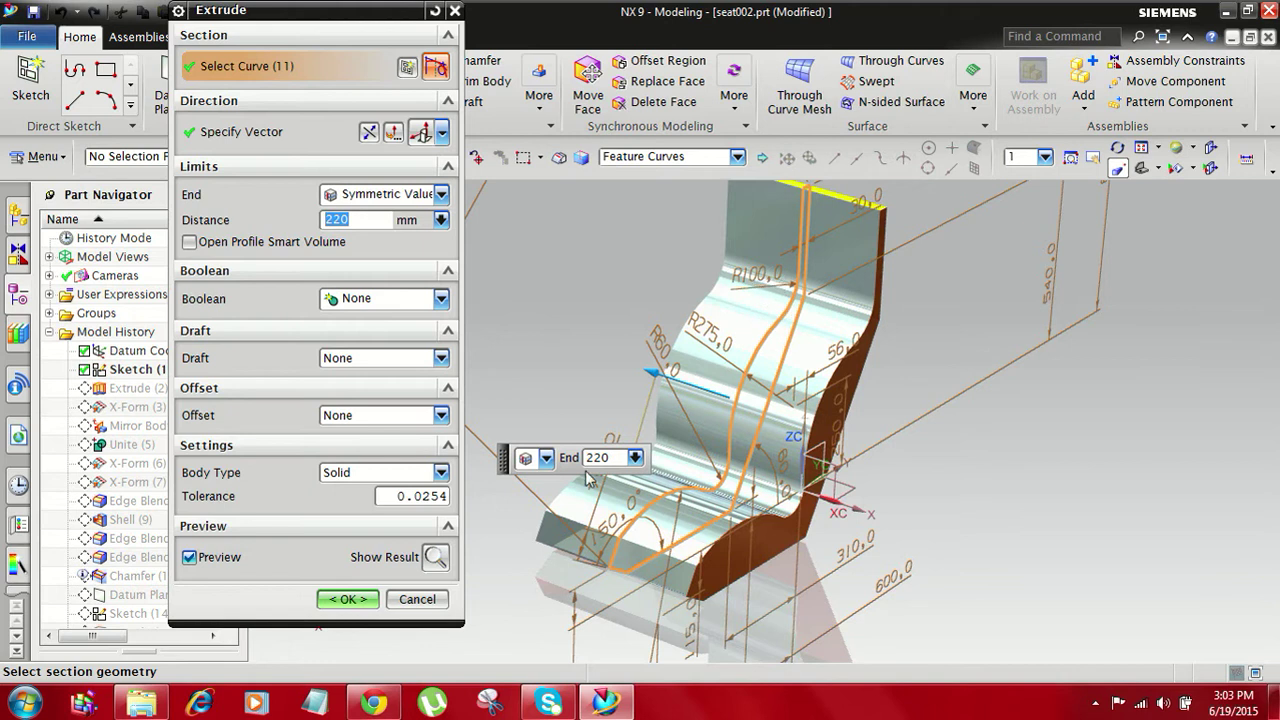
click(438, 600)
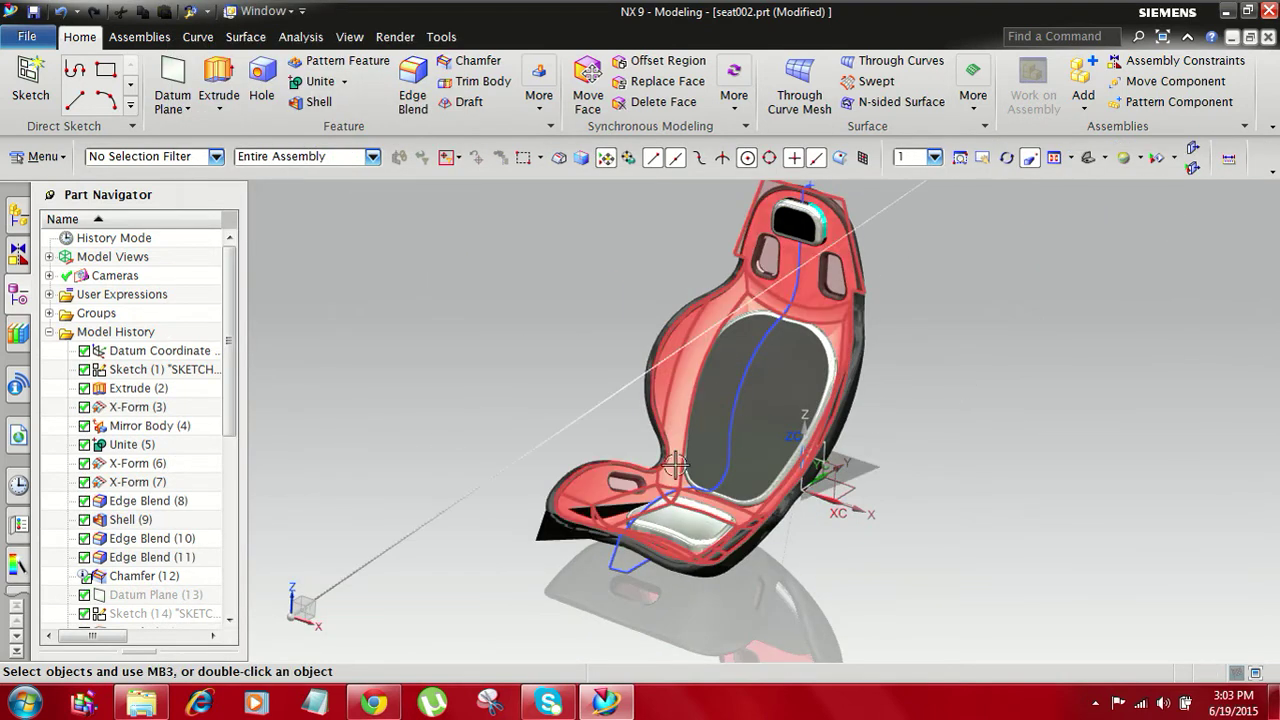
Open the X-Form (3) feature and inspect the seat body it shapes
double_click(127, 407)
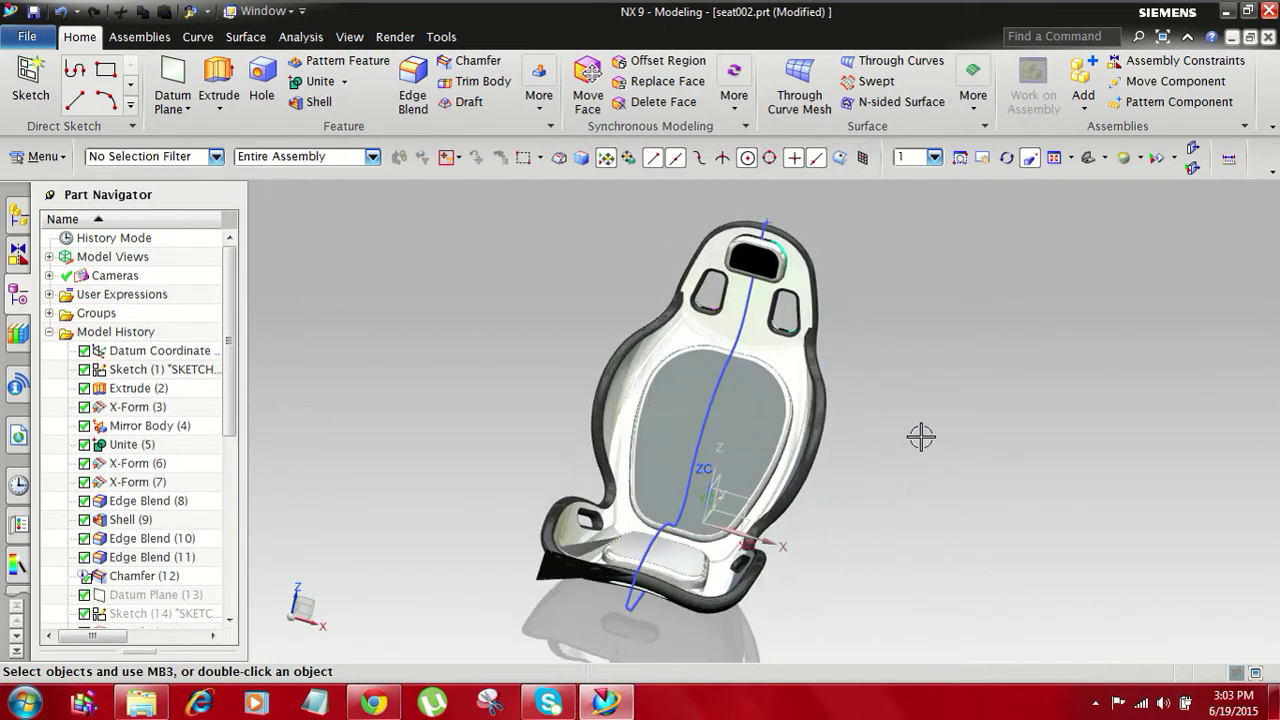
middle_drag(694, 423, 729, 414)
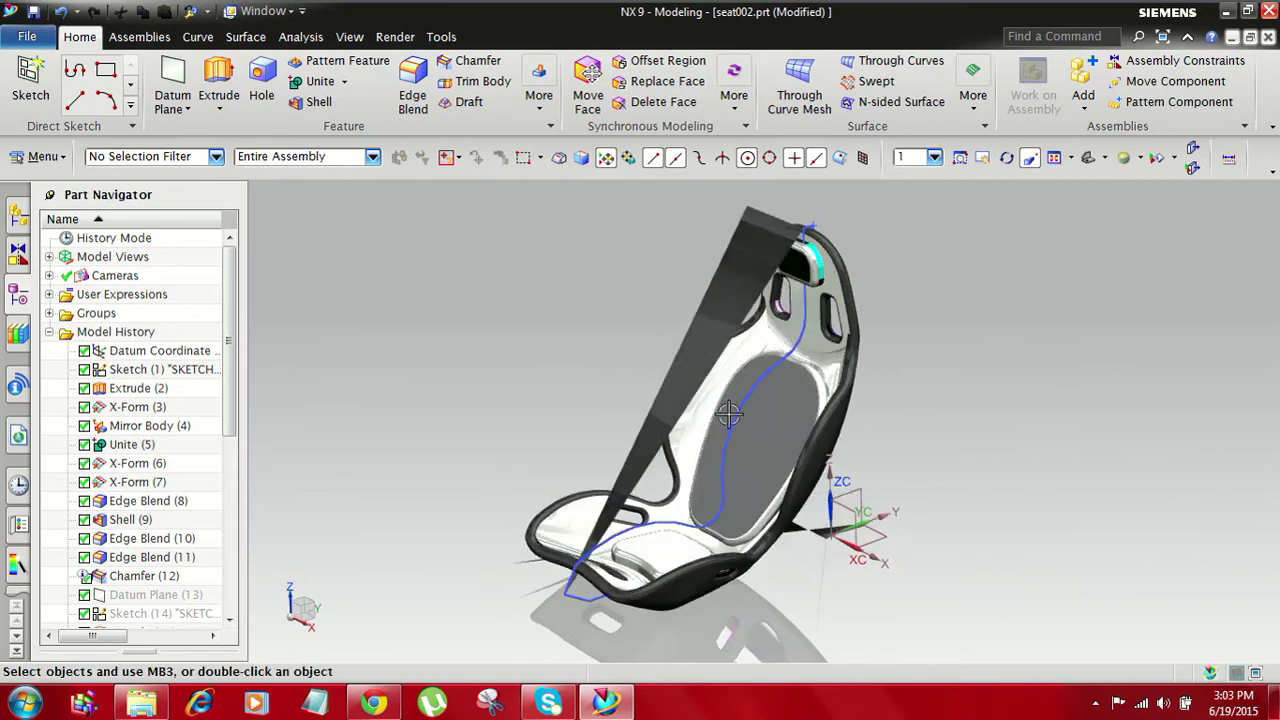
scroll(729, 414, up, 2)
scroll(991, 482, down, 2)
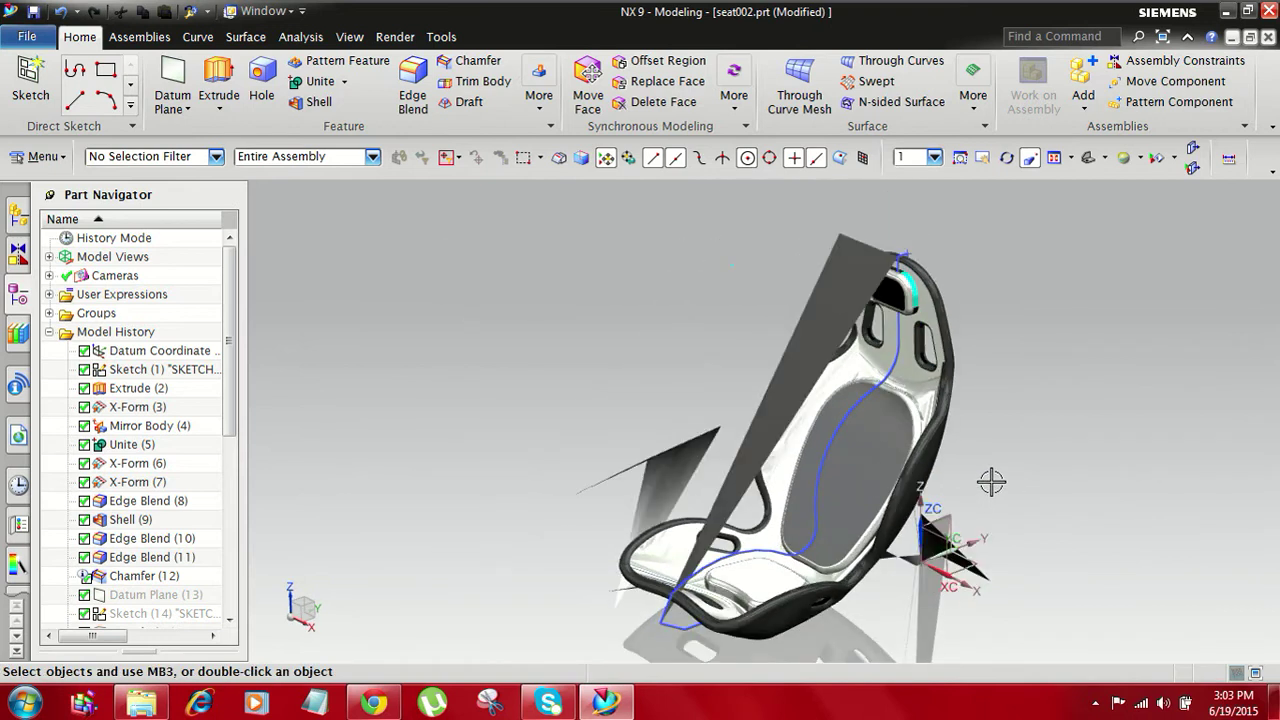
Reopen the X-Form (3) feature and examine the grid of control poles around the seat half
scroll(1026, 489, up, 1)
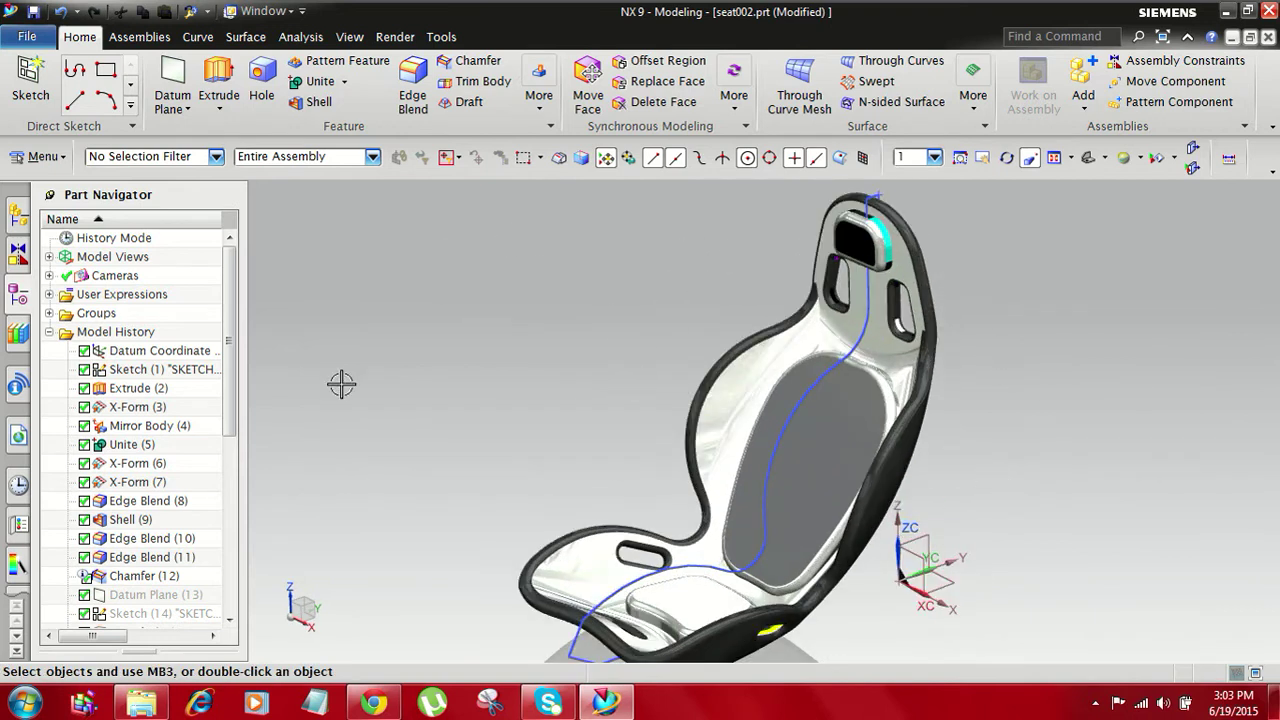
double_click(127, 408)
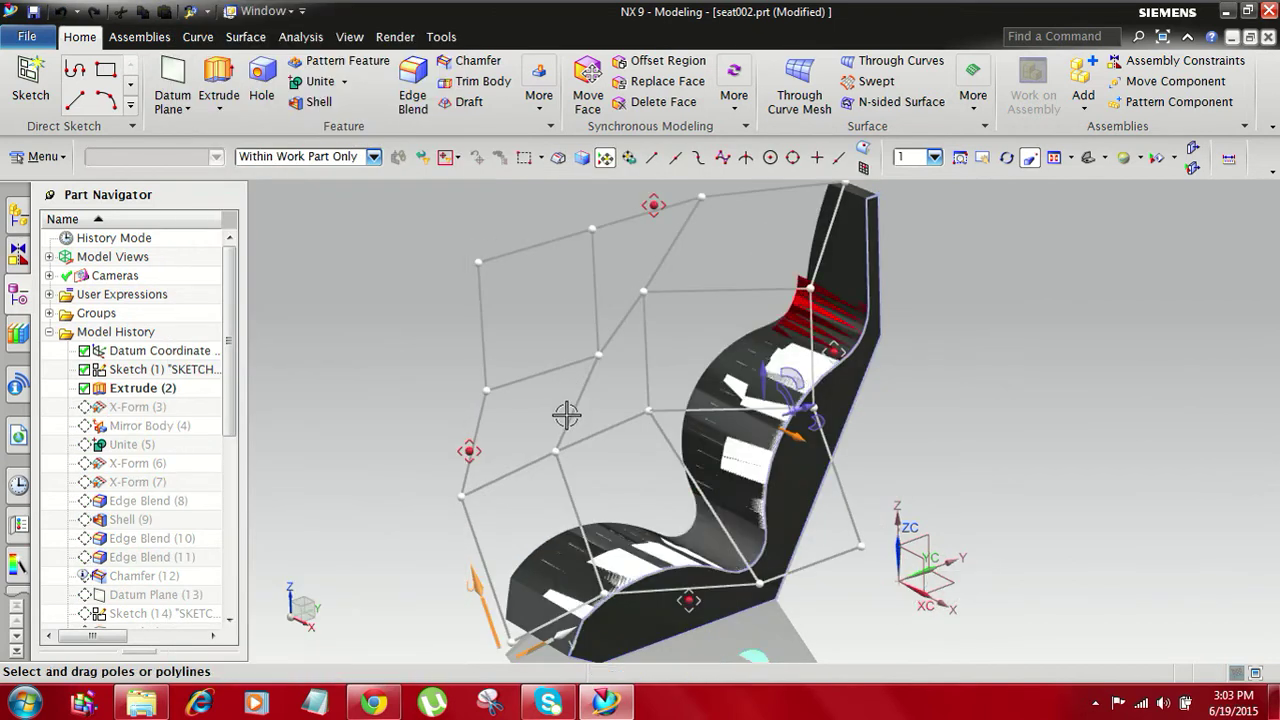
scroll(700, 450, down, 3)
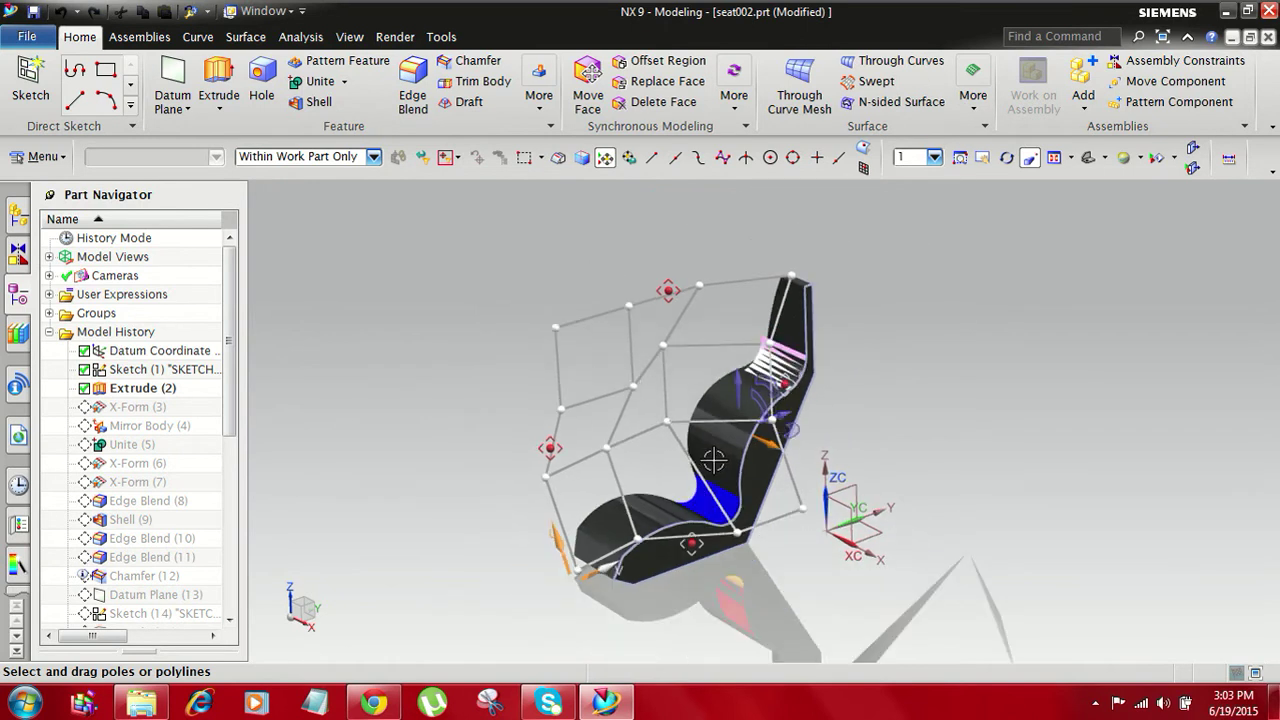
middle_drag(852, 523, 837, 520)
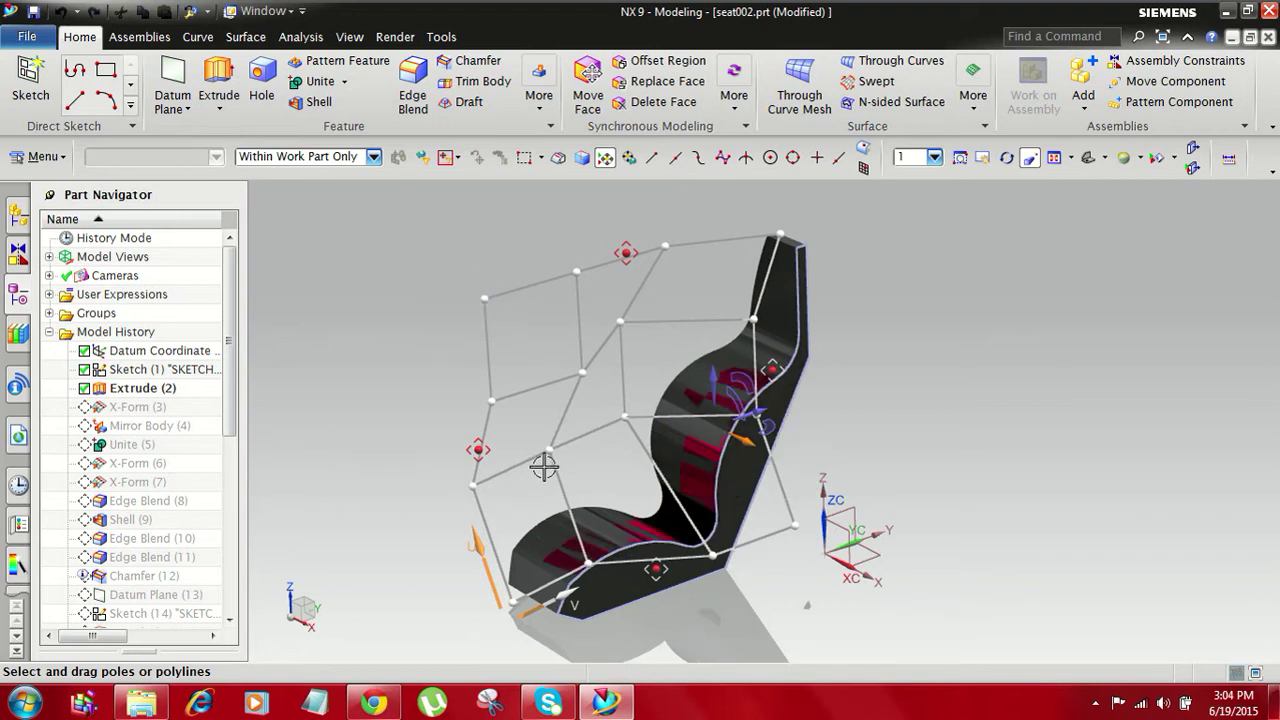
scroll(543, 463, up, 2)
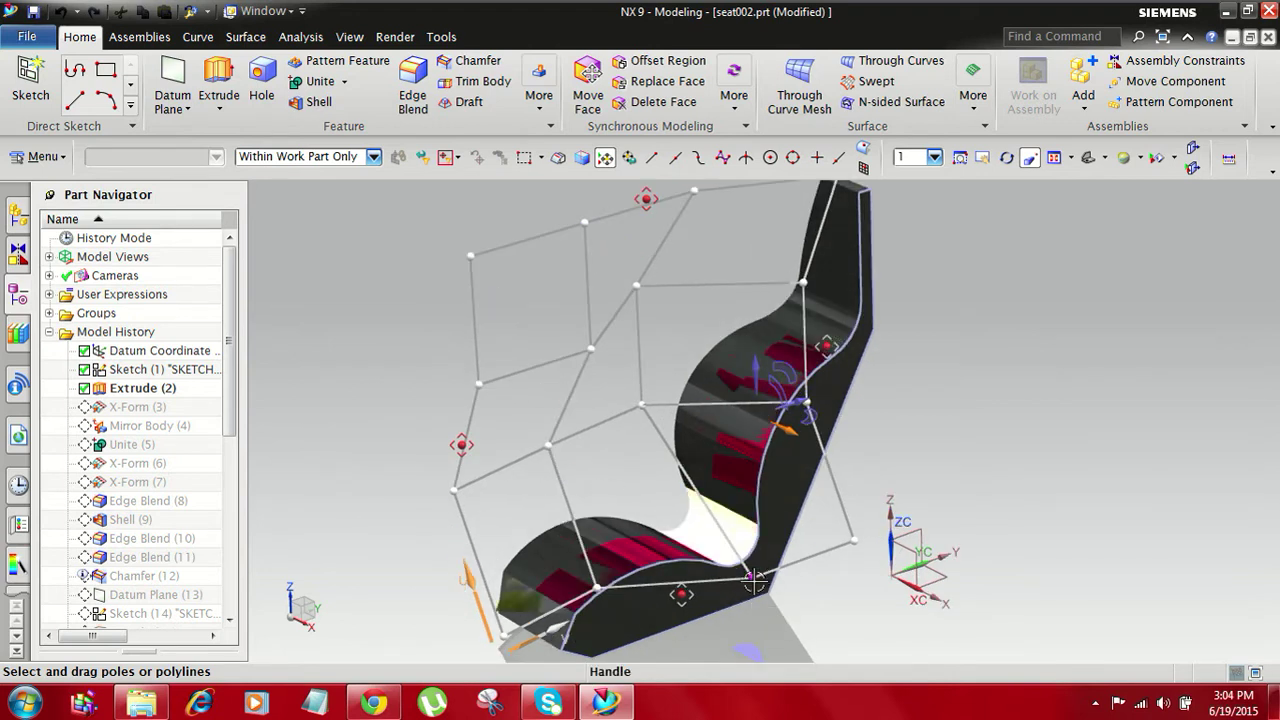
Try reshaping the seat half in X-Form (3) by moving its lower rear and middle control poles, and leave the edit
mouse_move(752, 577)
mouse_down()
mouse_move(729, 524)
mouse_move(850, 589)
mouse_move(925, 666)
mouse_move(757, 543)
mouse_move(794, 566)
mouse_up()
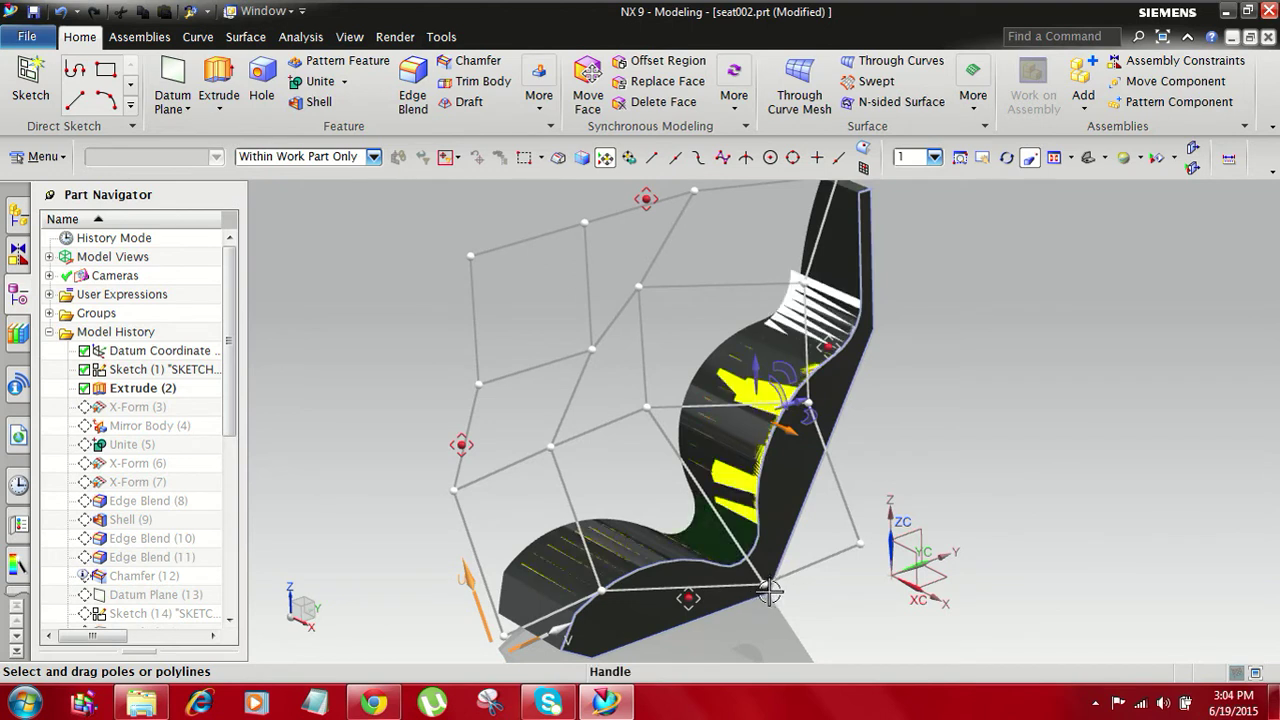
drag(773, 592, 871, 670)
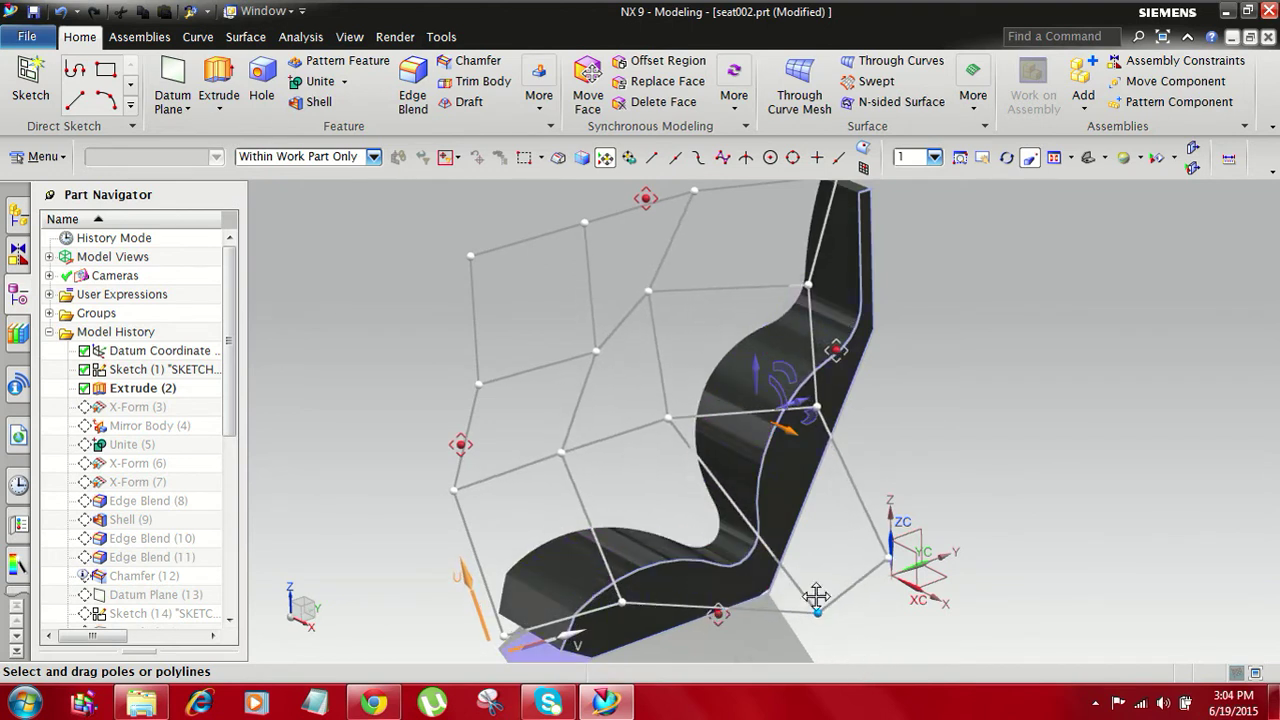
drag(672, 420, 602, 306)
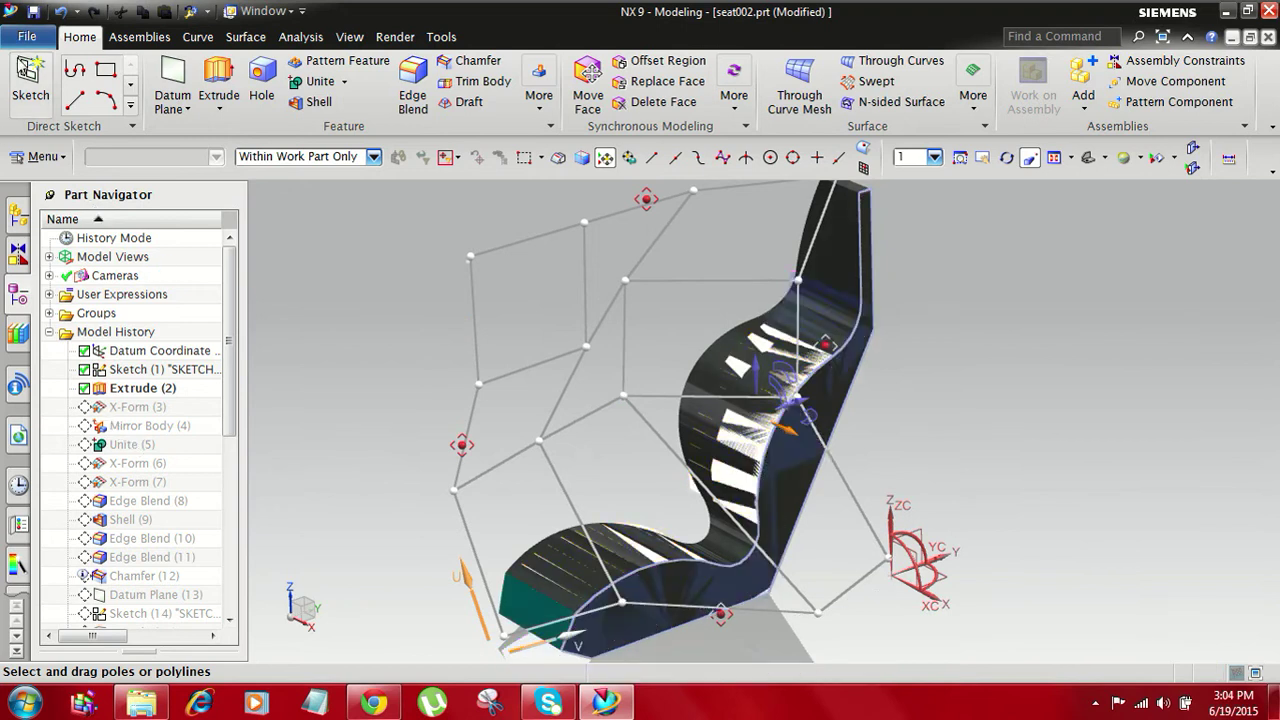
middle_click(418, 490)
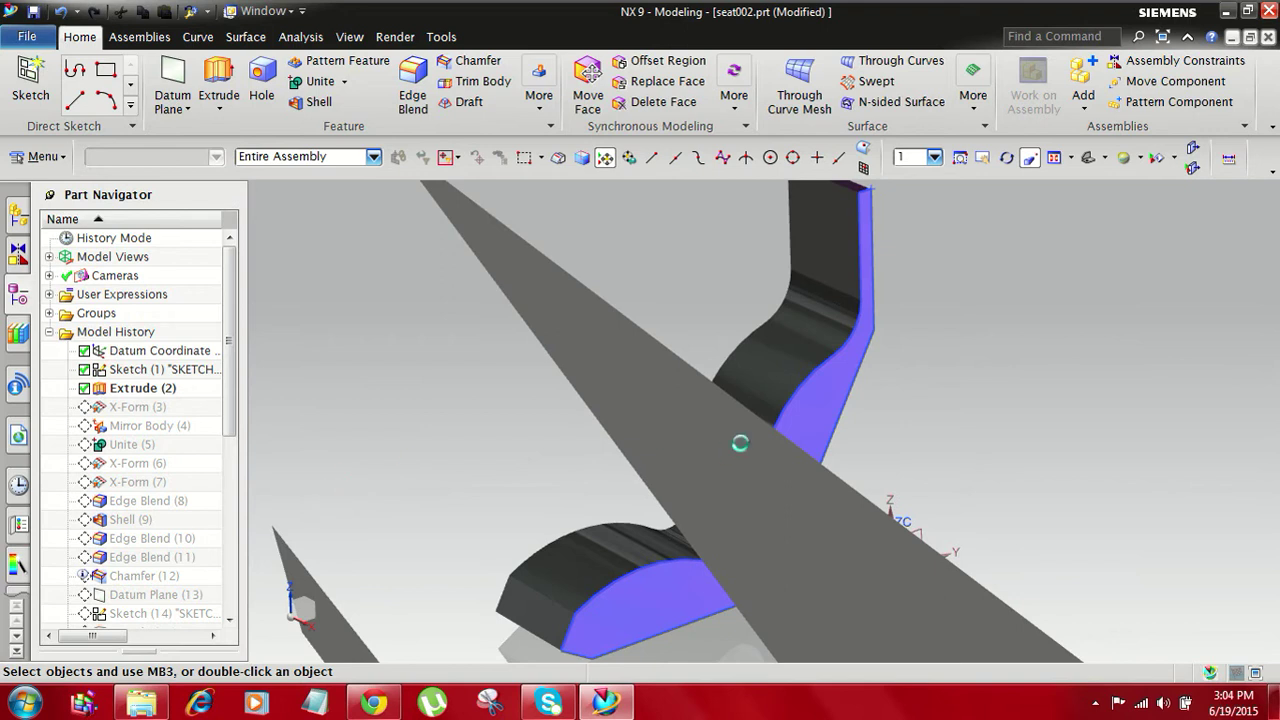
Review the selected body and mirror plane of the Mirror Body (4) feature, and close it
scroll(558, 424, down, 3)
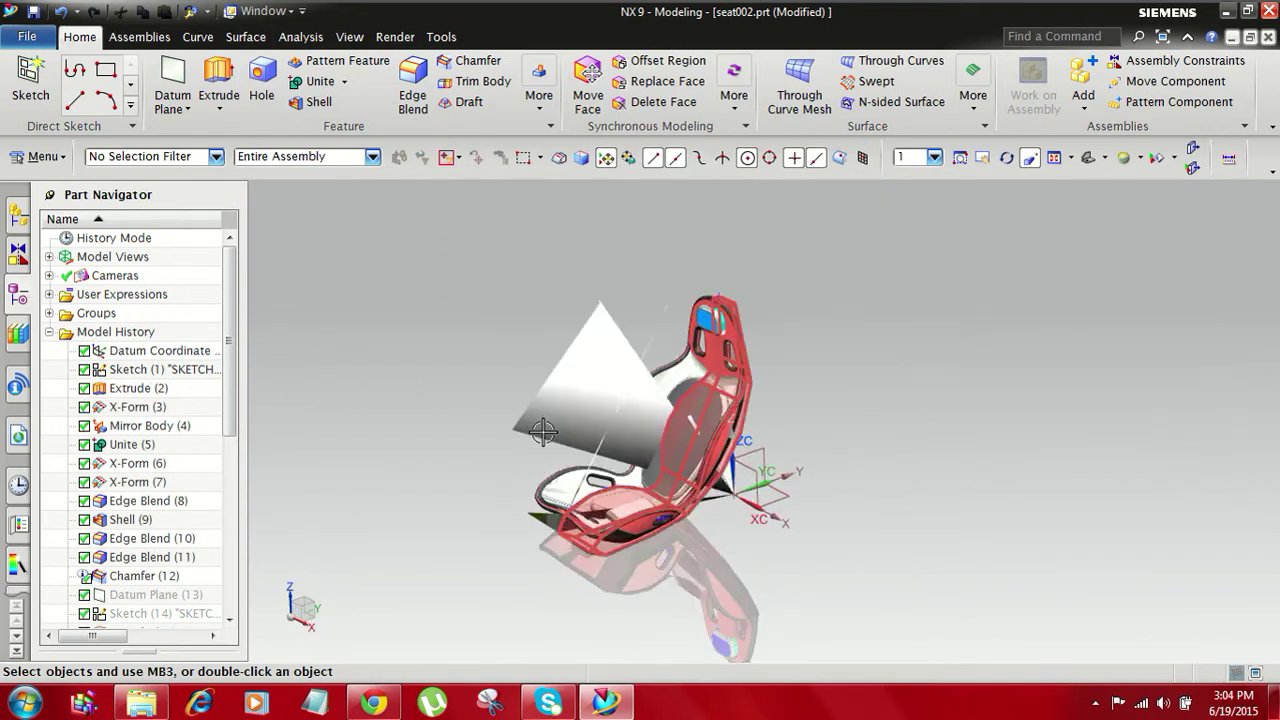
scroll(543, 432, up, 3)
scroll(543, 432, down, 1)
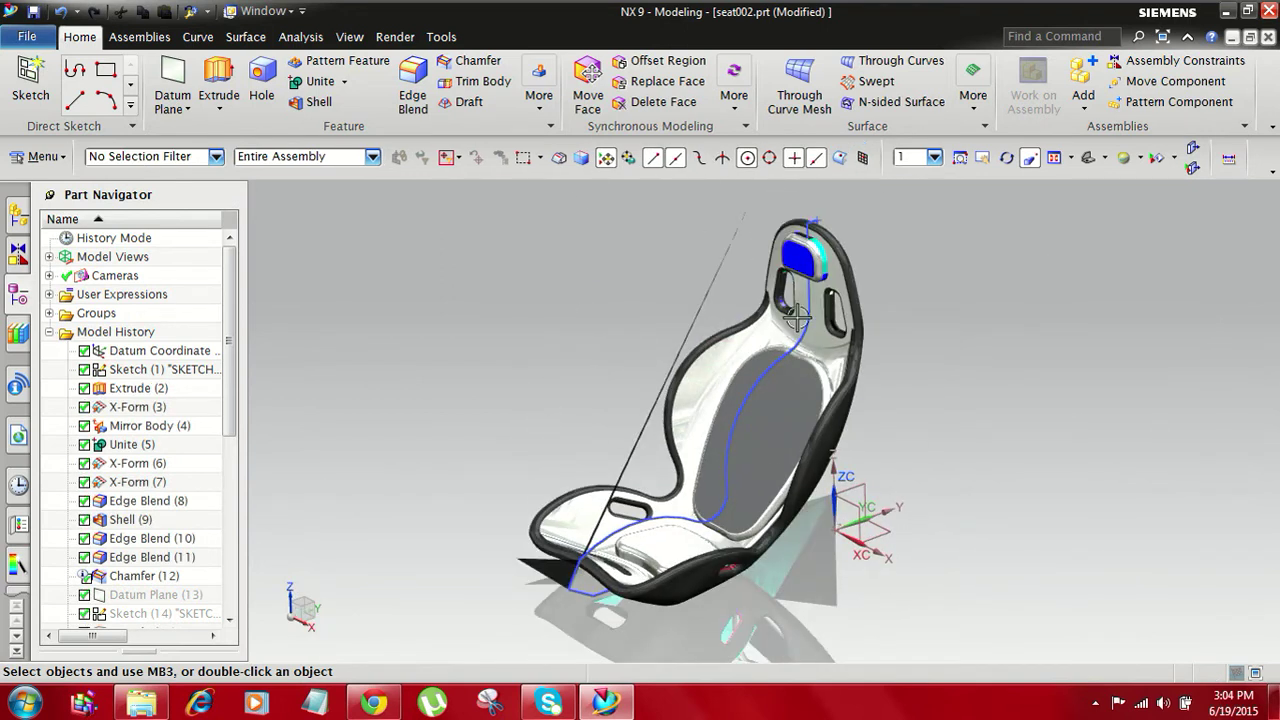
double_click(125, 430)
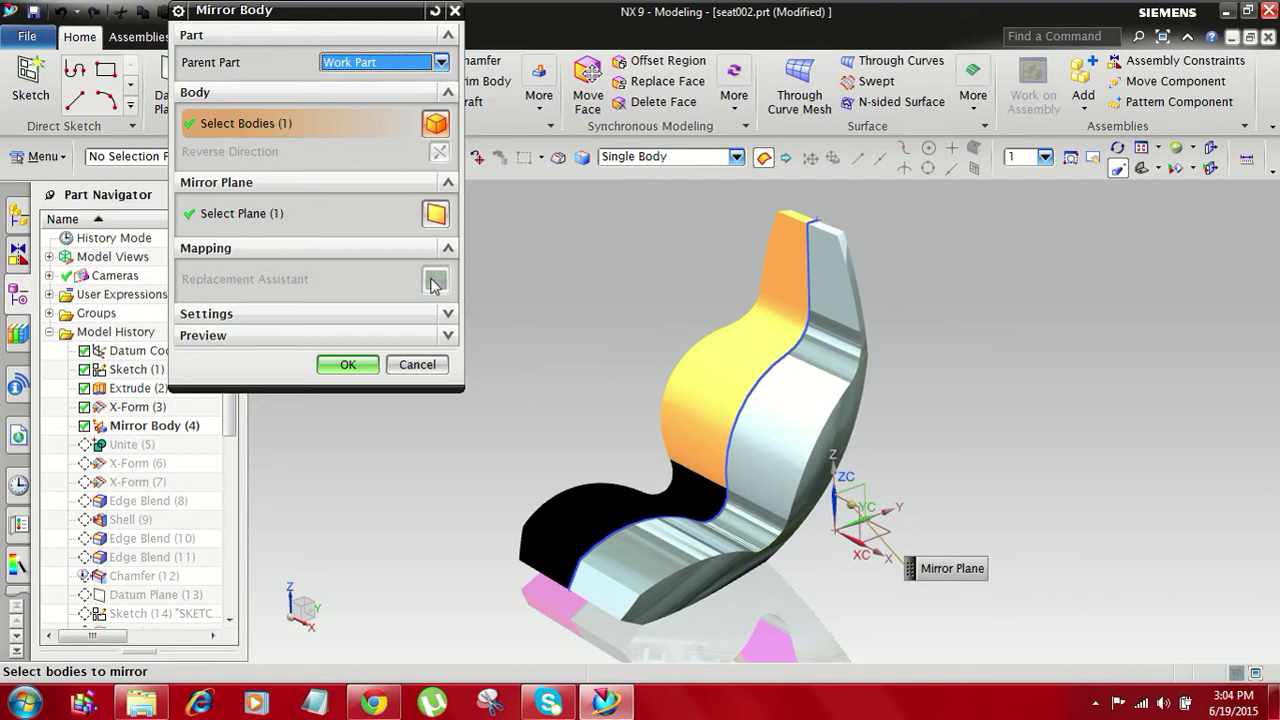
click(348, 365)
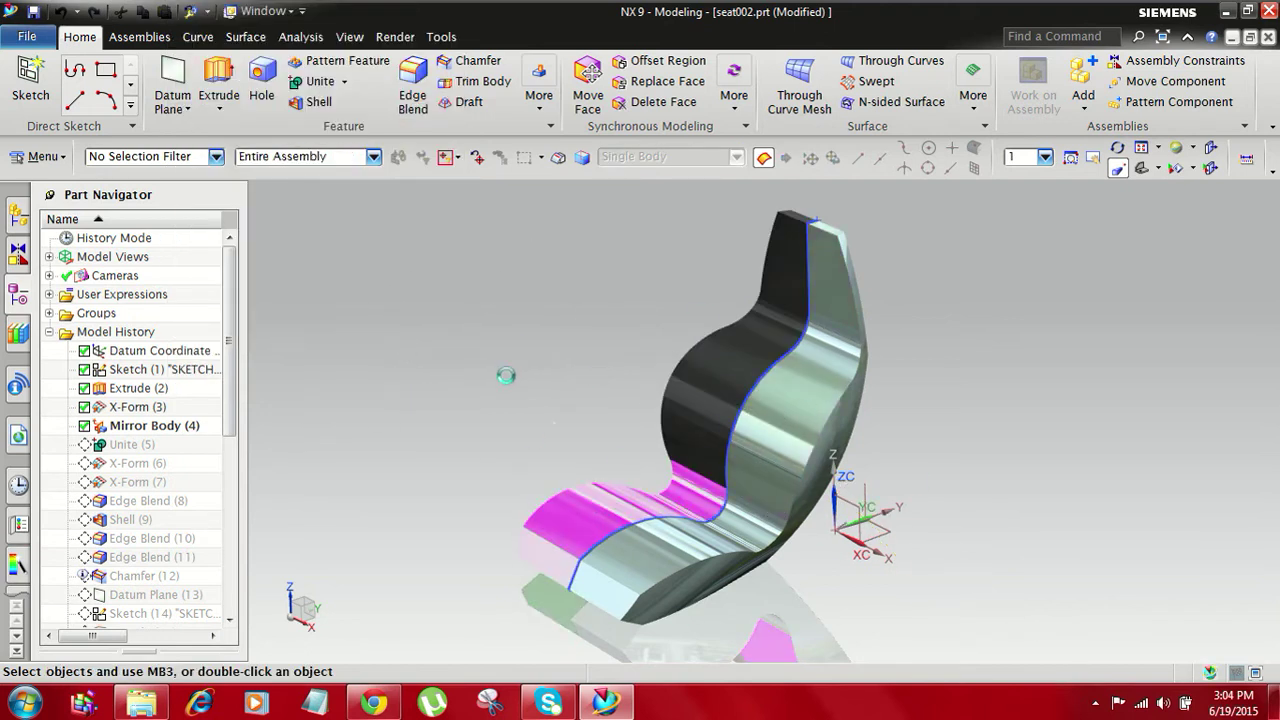
Open the X-Form (6) feature, examine its control poles on the seat's front face, and cancel the edit
click(133, 465)
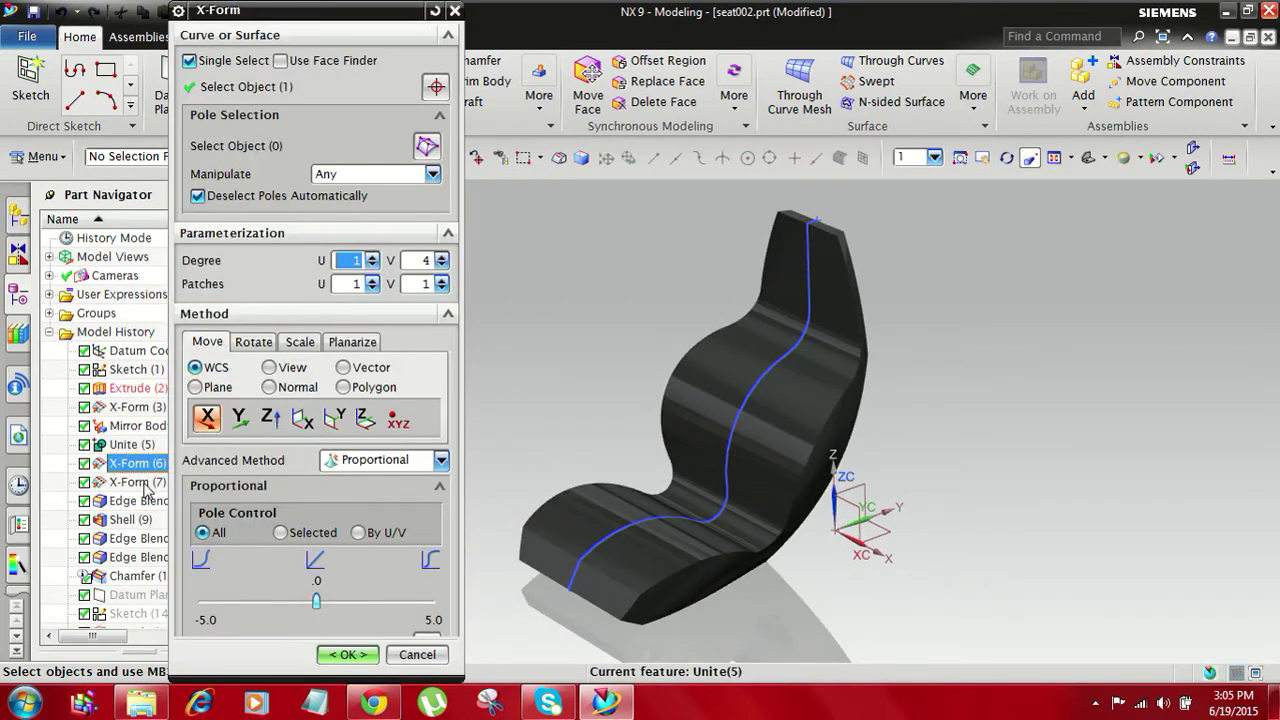
scroll(588, 590, up, 6)
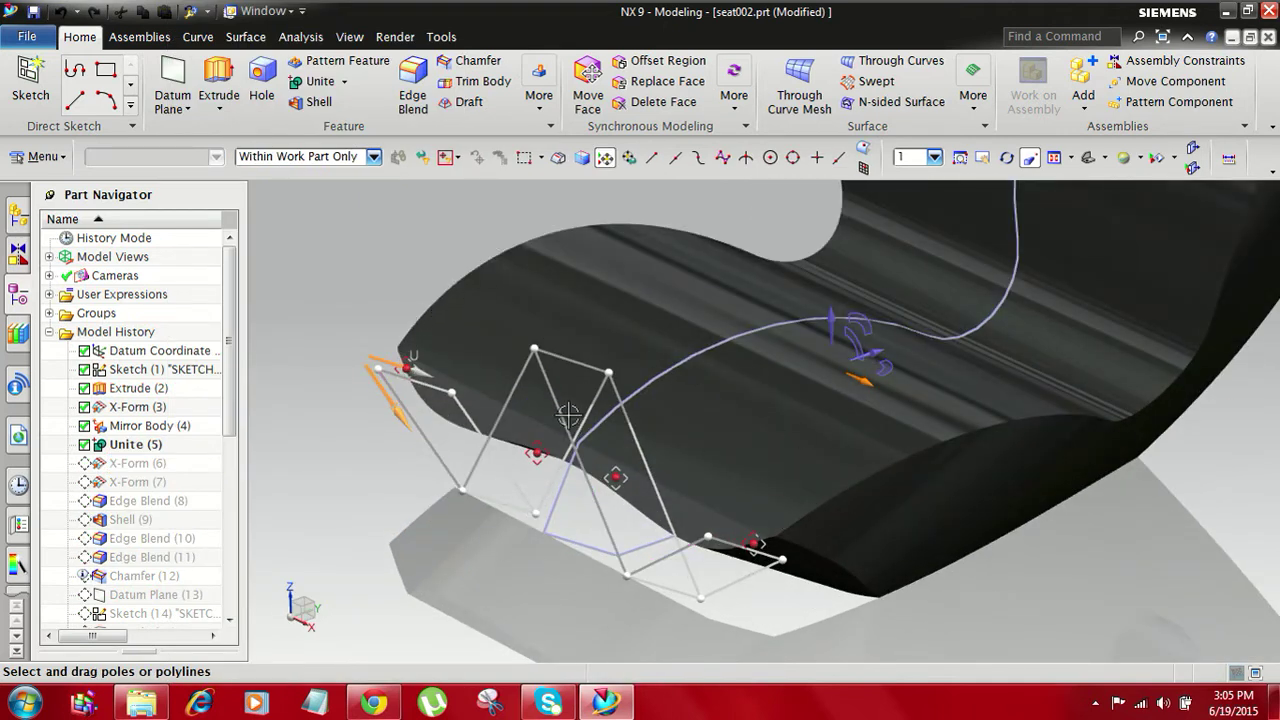
scroll(614, 541, down, 3)
scroll(563, 439, up, 2)
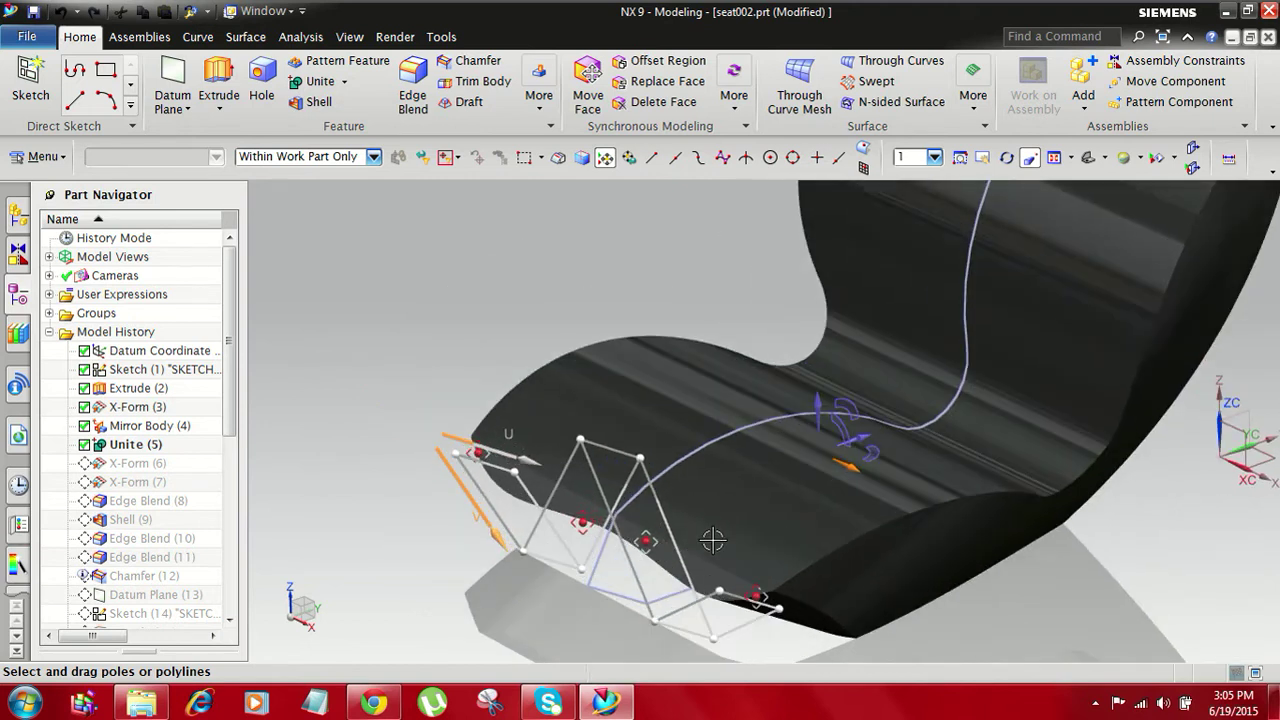
scroll(605, 445, down, 2)
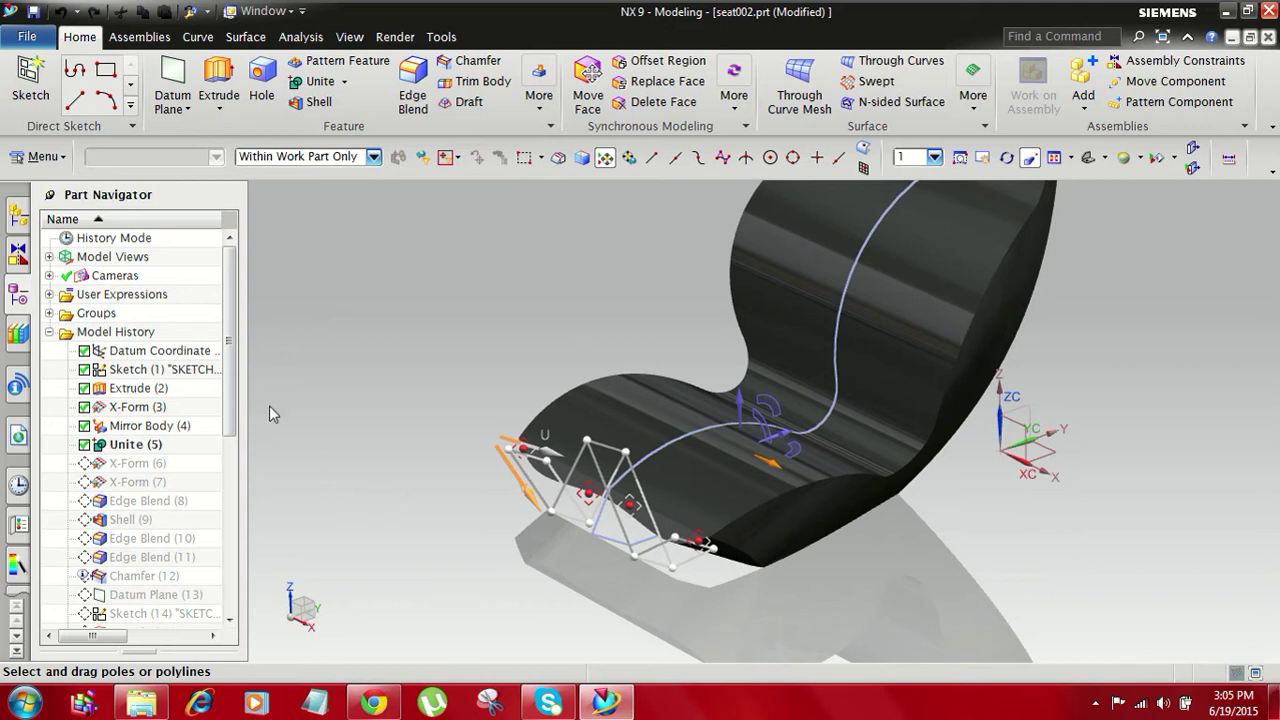
key(Escape)
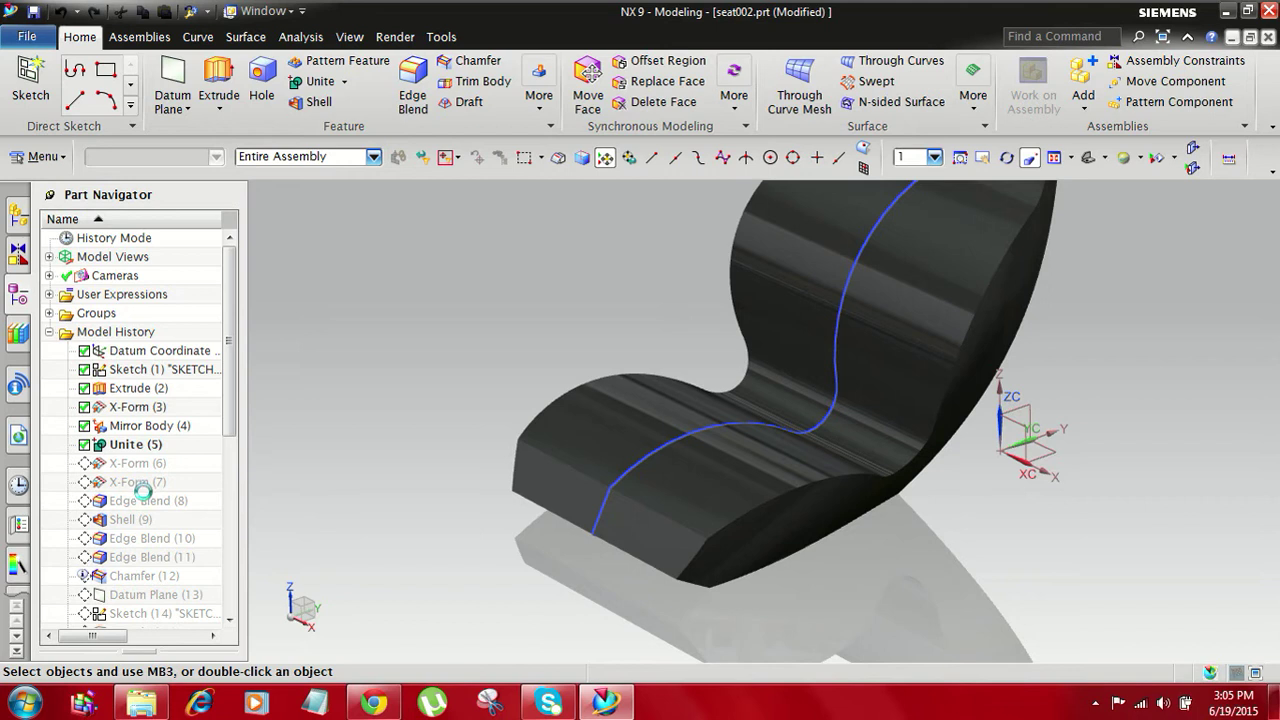
Highlight Edge Blend (8) on the seat, and review the pierced faces and thickness of Shell (9) without changing them
click(140, 500)
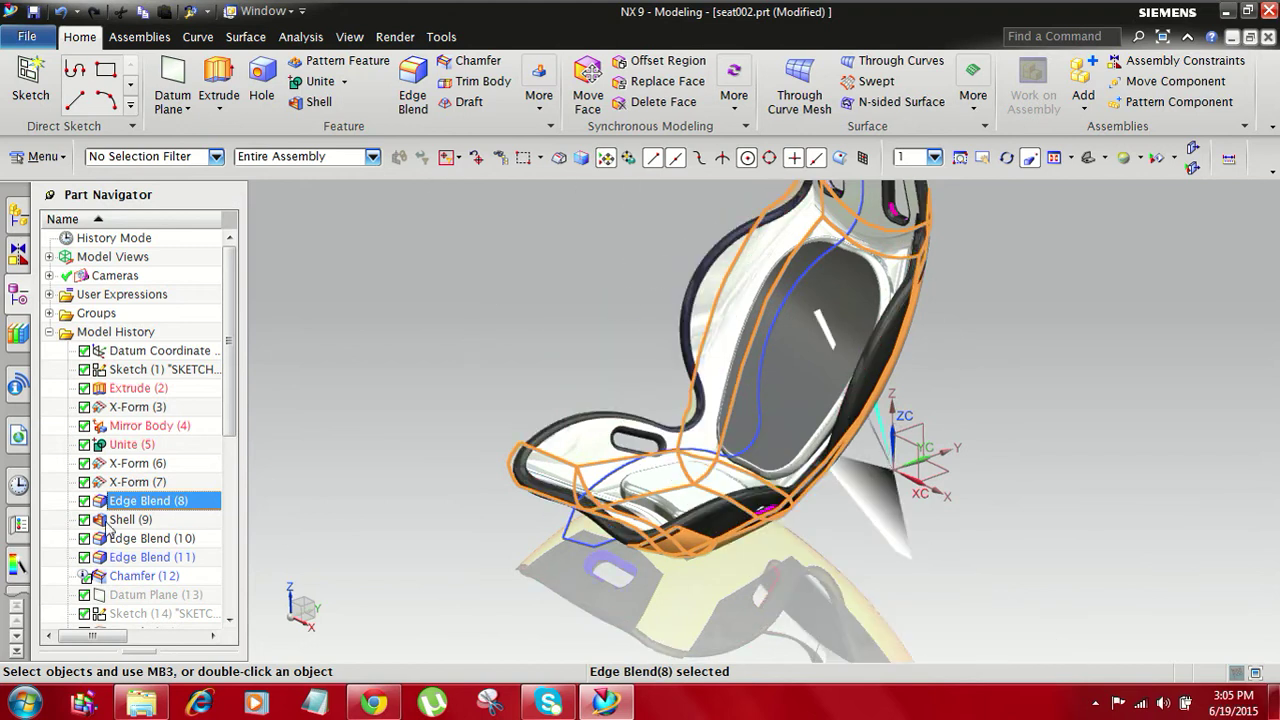
click(114, 519)
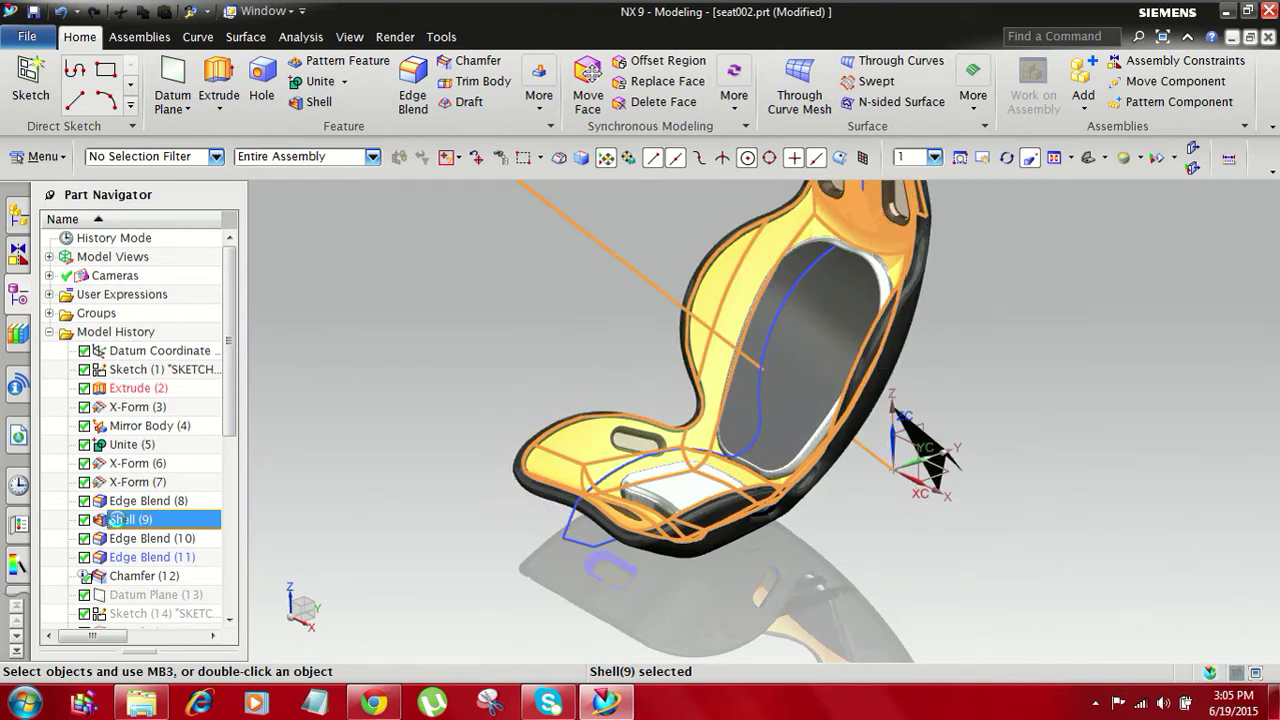
double_click(114, 519)
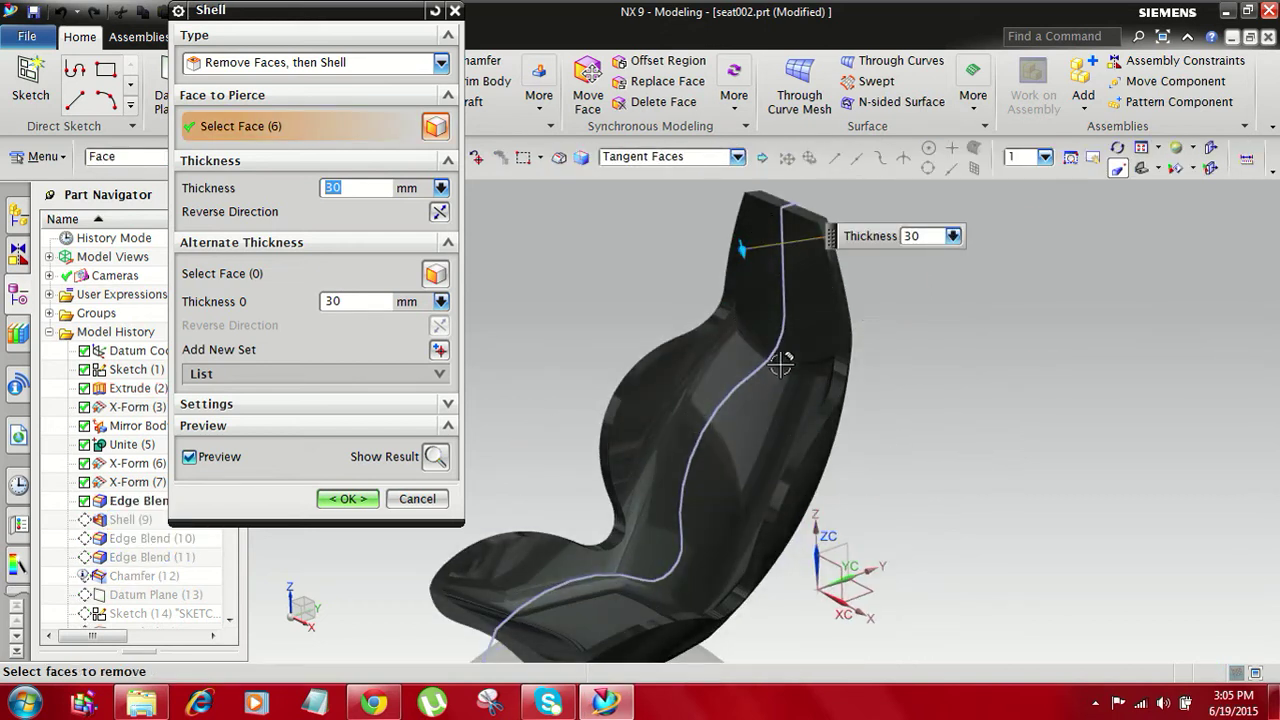
scroll(797, 343, down, 1)
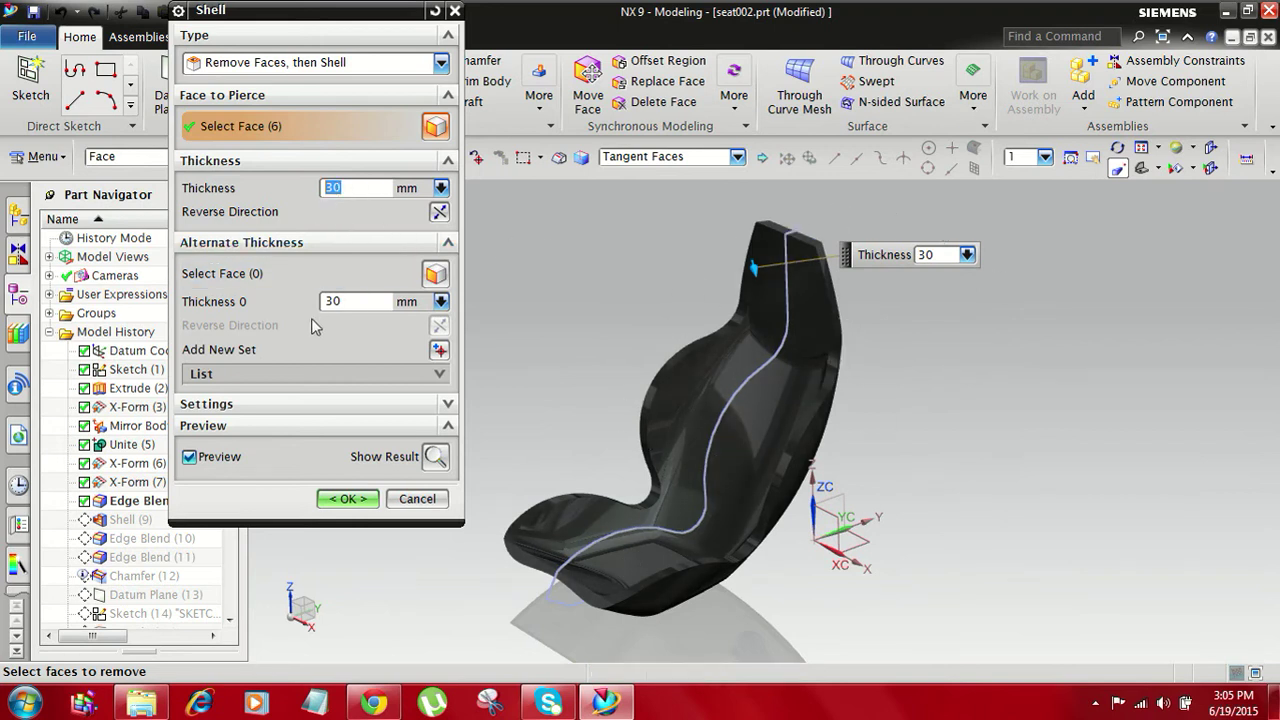
click(410, 498)
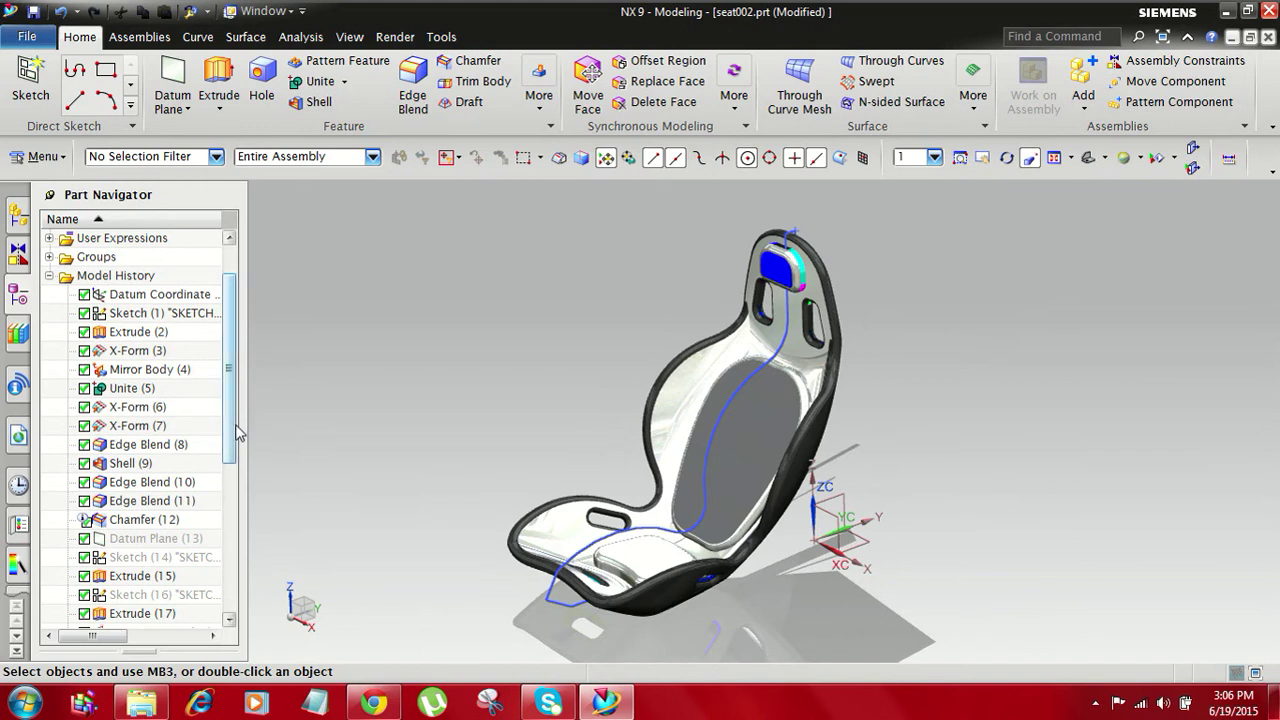
Highlight Chamfer (12) from further down the model history and examine its edges around the top of the backrest
drag(230, 432, 233, 467)
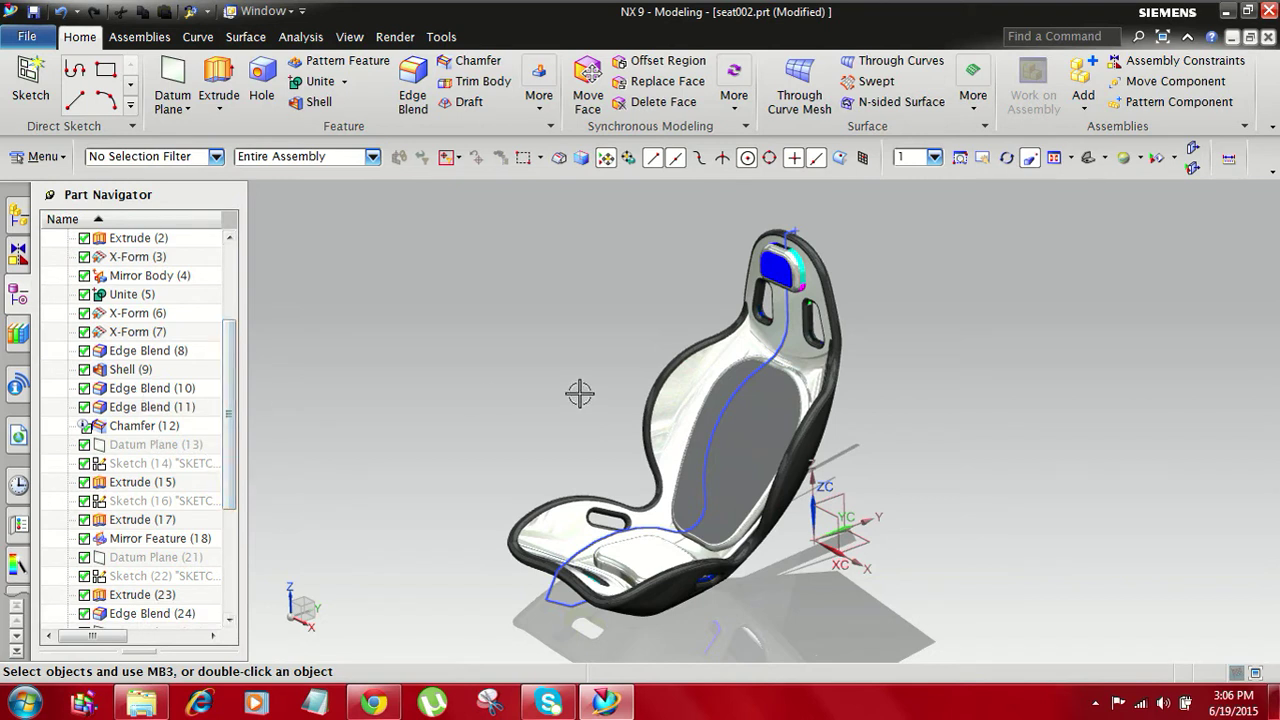
scroll(817, 322, up, 3)
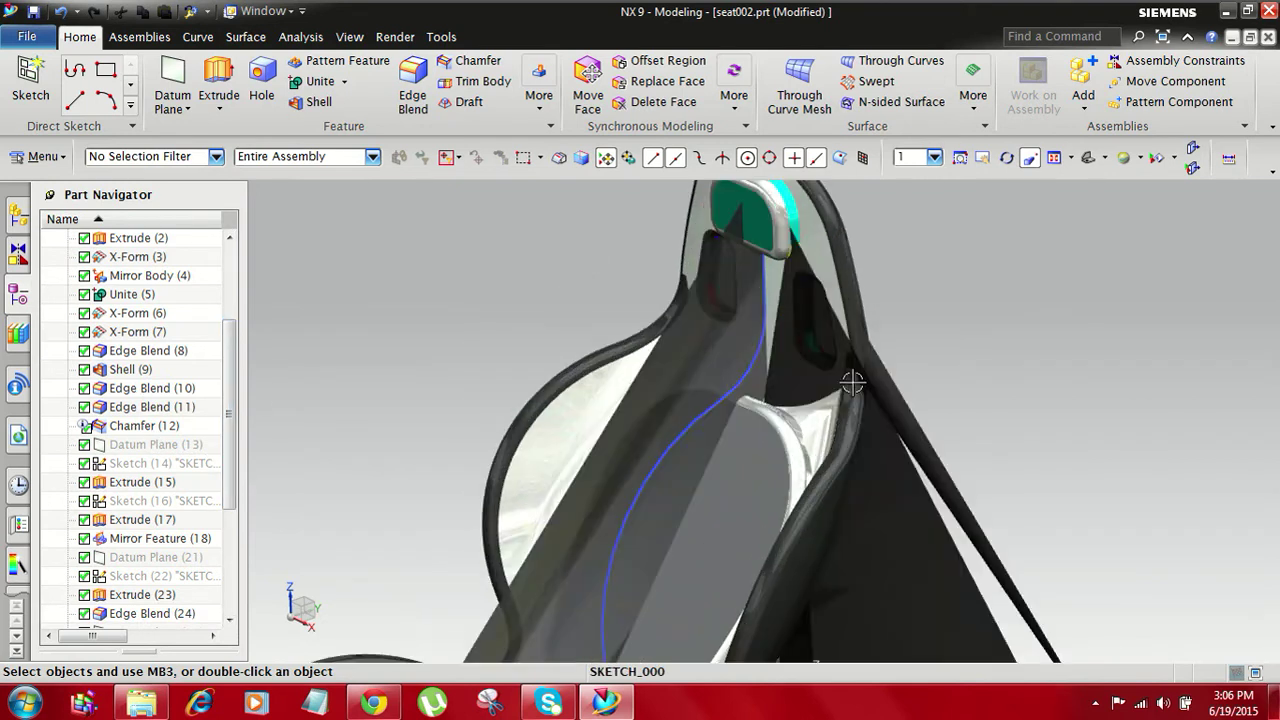
scroll(820, 308, down, 2)
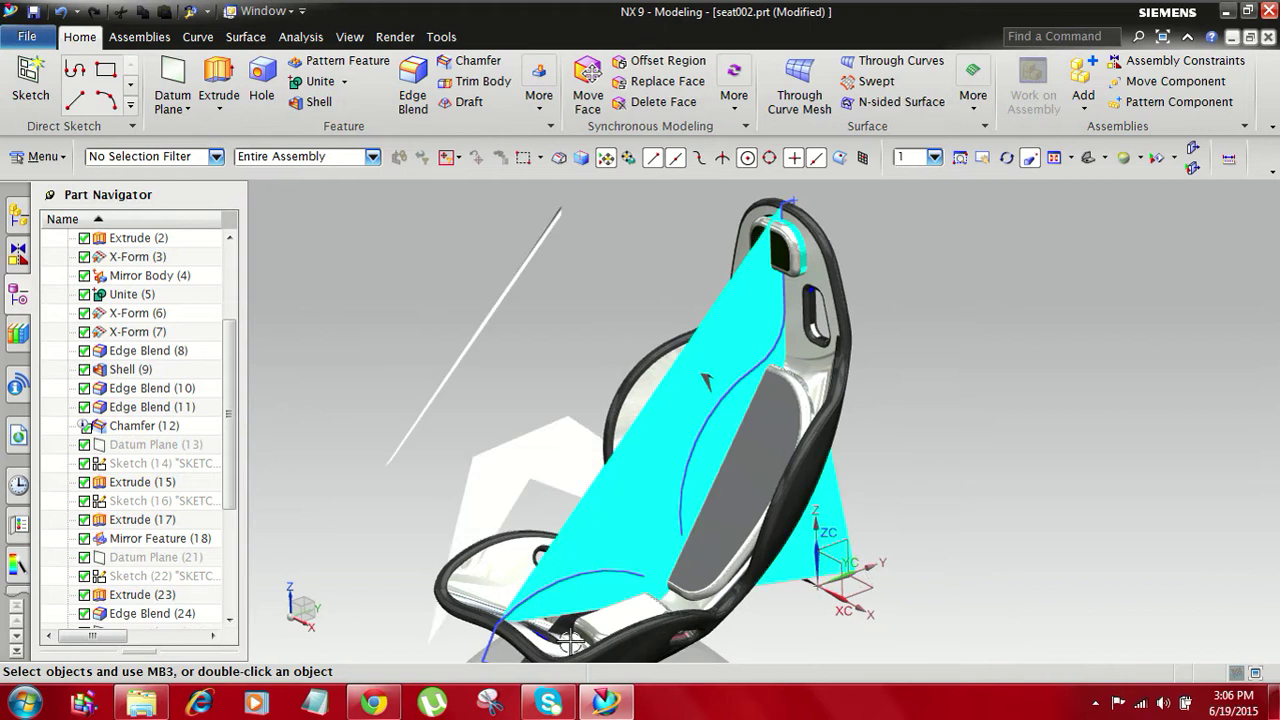
click(133, 426)
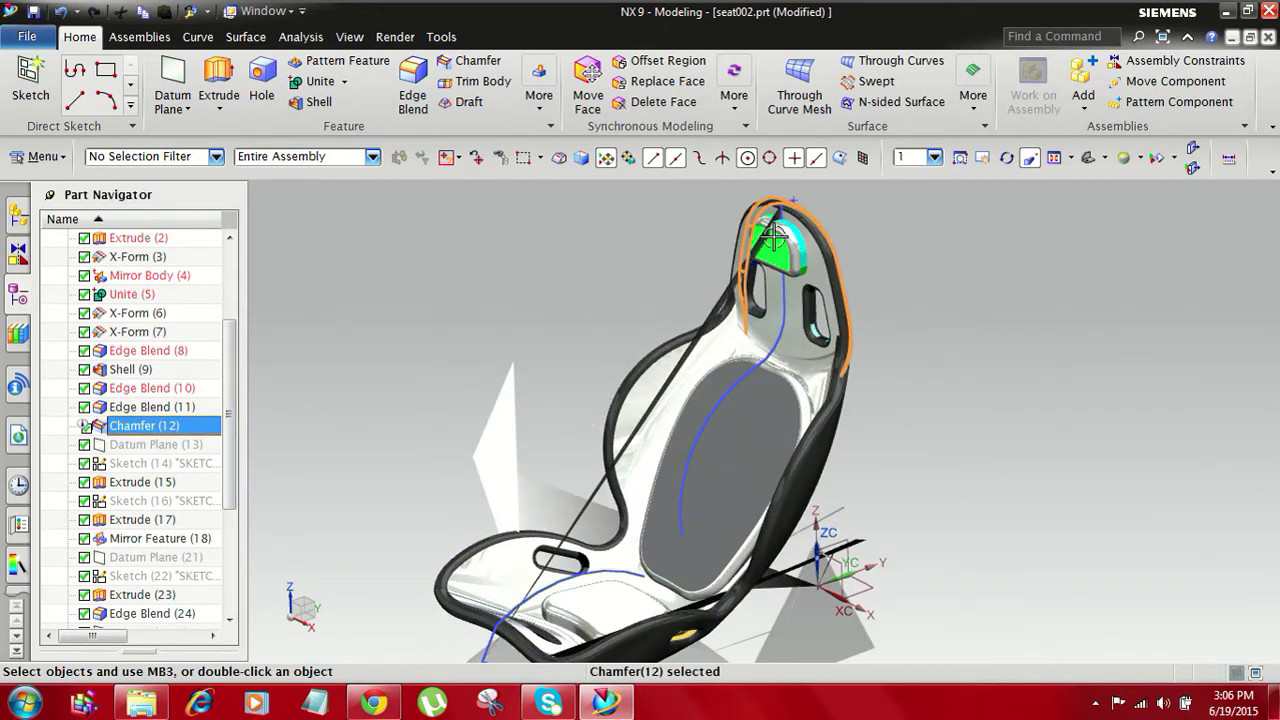
scroll(773, 235, up, 3)
middle_drag(775, 234, 806, 226)
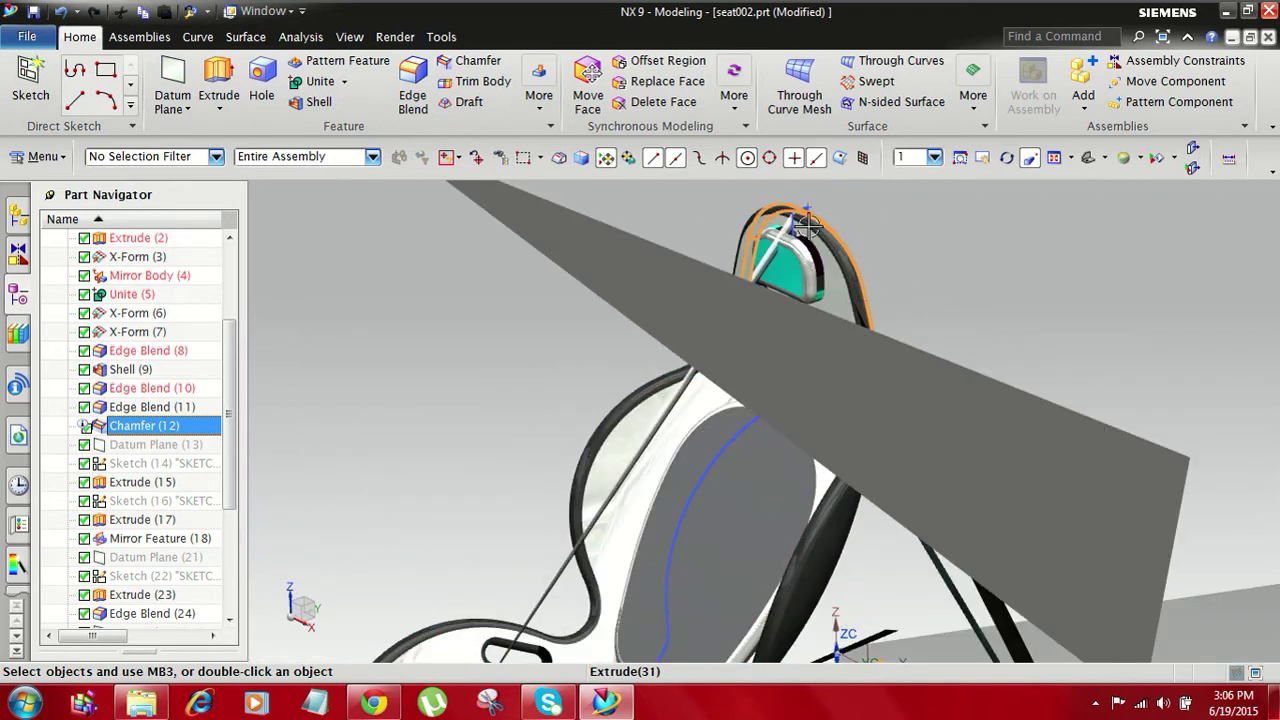
Open Datum Plane (13), inspect how the tangent plane sits against the seat's side wing, and cancel the edit
click(155, 445)
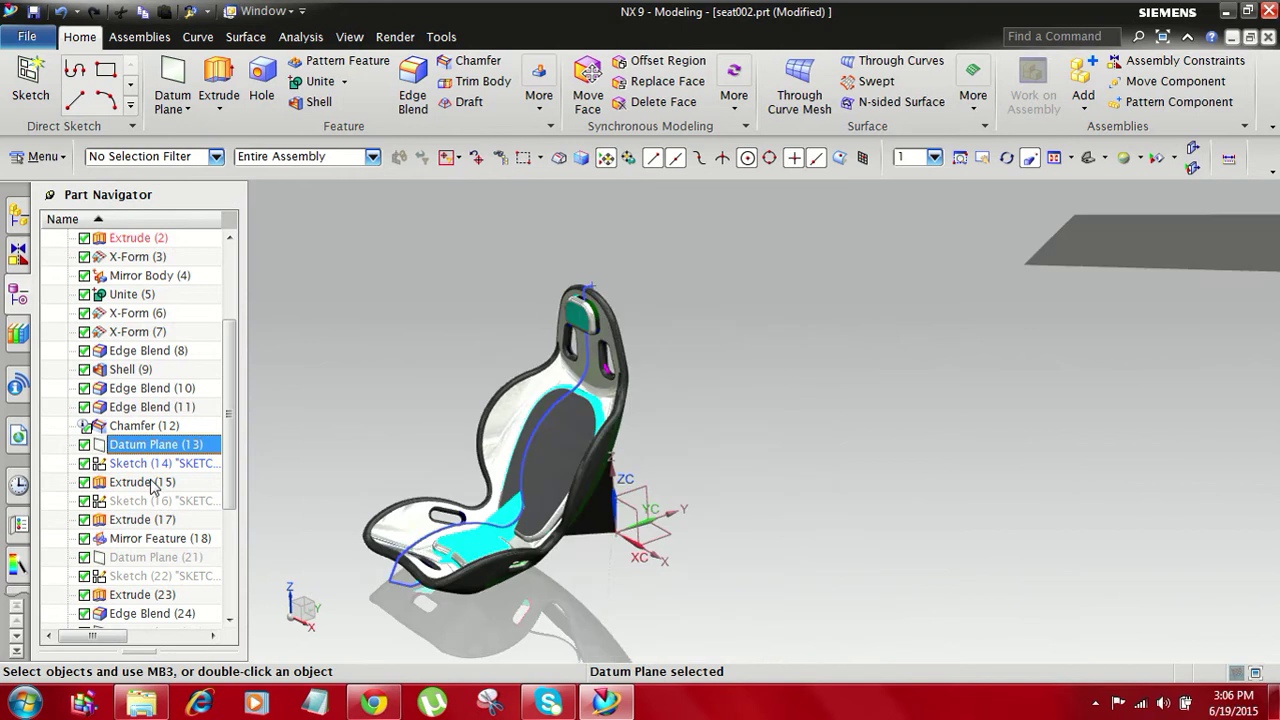
double_click(155, 445)
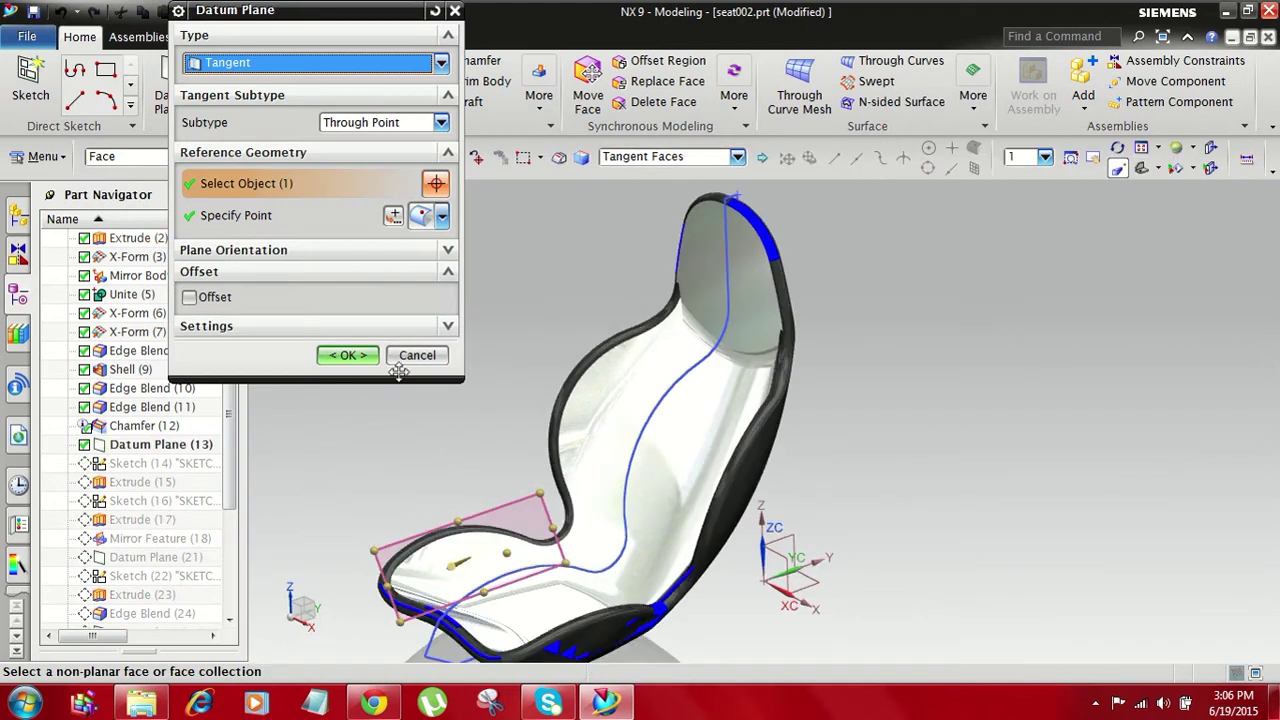
middle_drag(415, 420, 464, 438)
scroll(402, 587, up, 3)
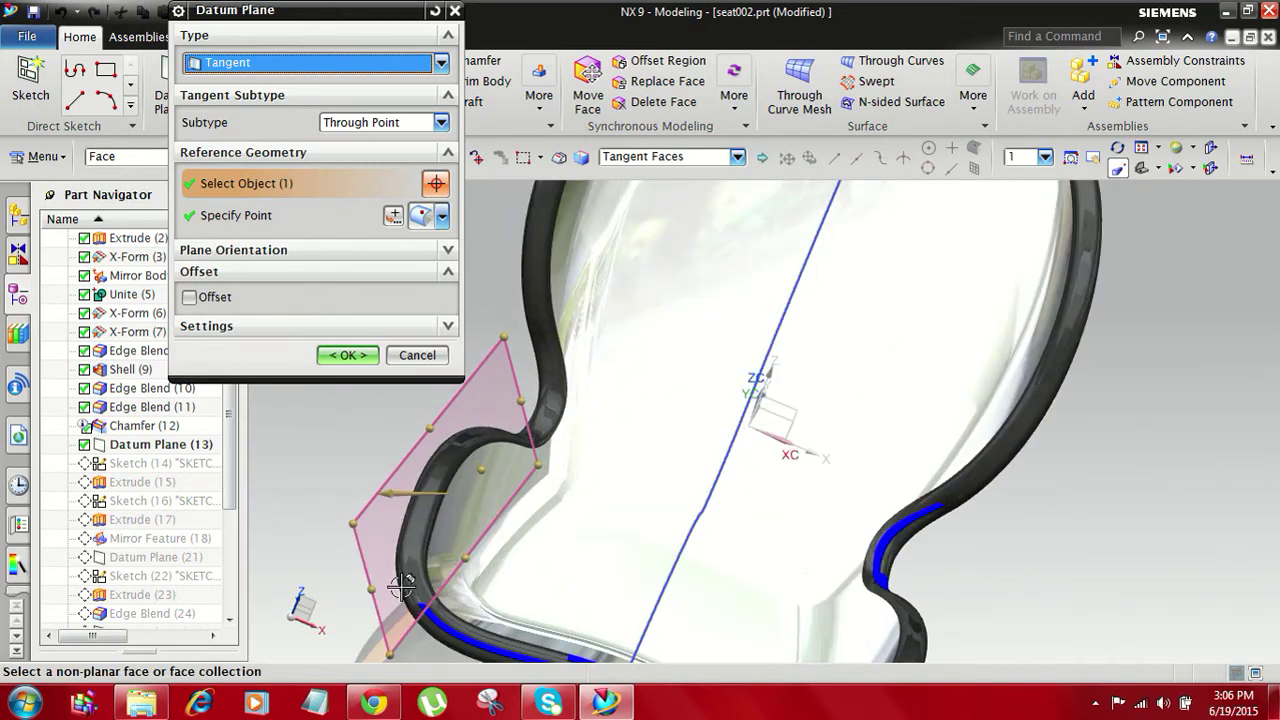
click(412, 355)
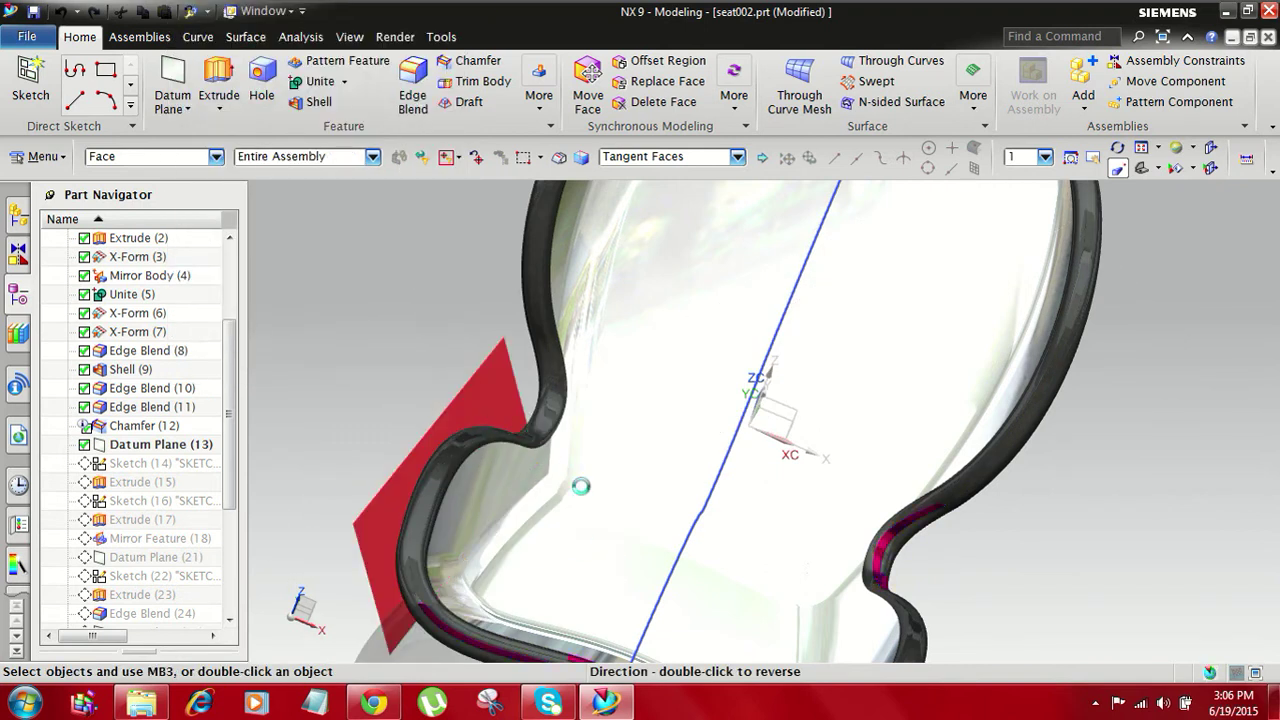
Highlight Projected Curve (26) and Extrude (27) in the model history to examine how the backrest pad was made
scroll(582, 486, down, 4)
scroll(149, 555, down, 3)
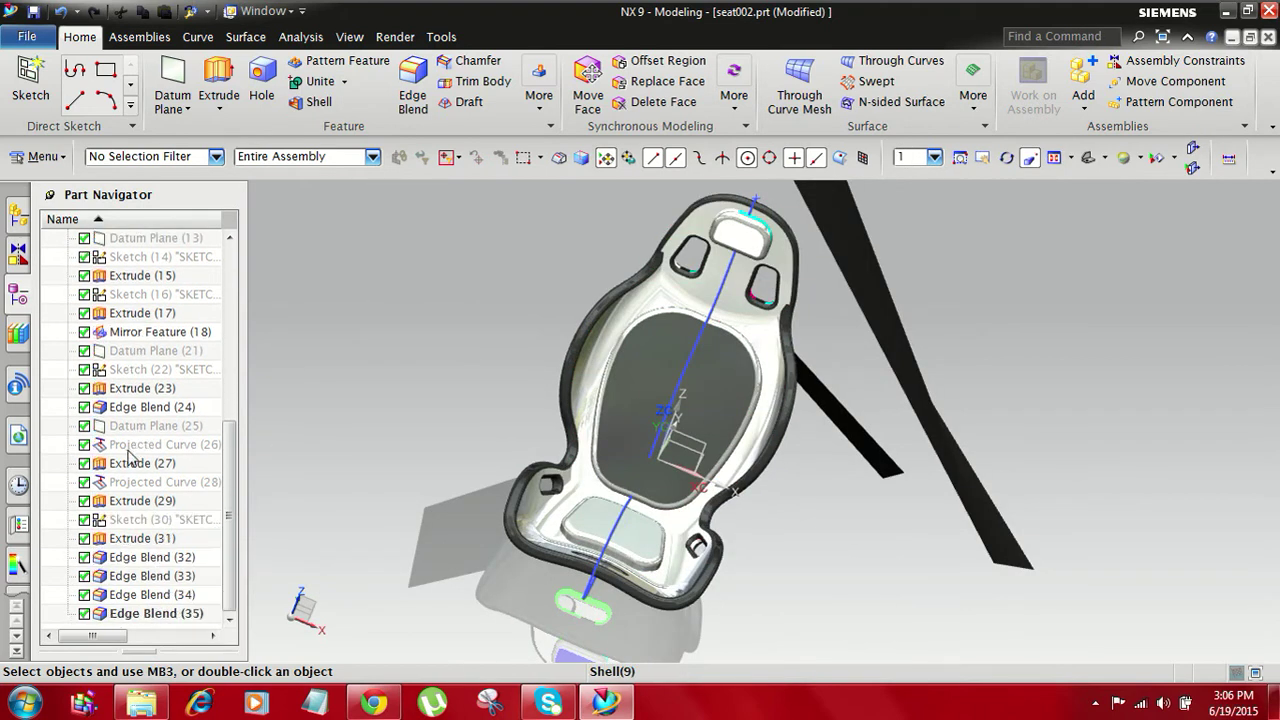
click(128, 450)
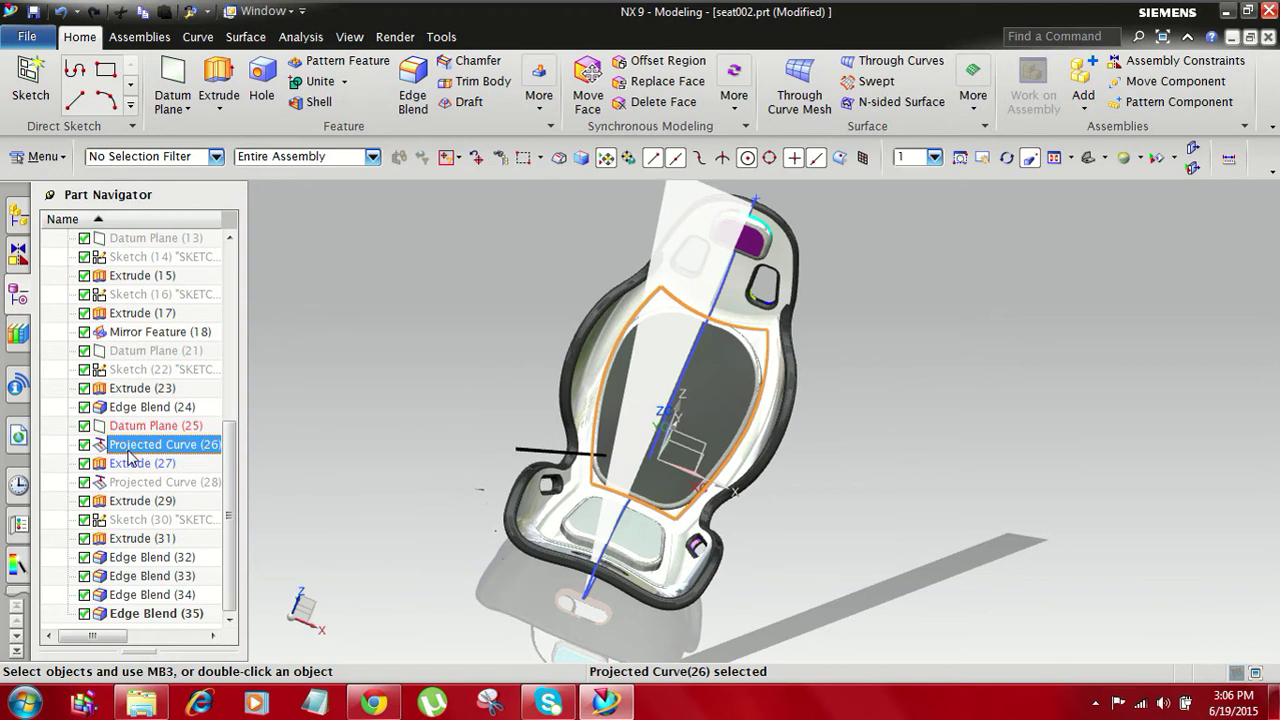
click(138, 465)
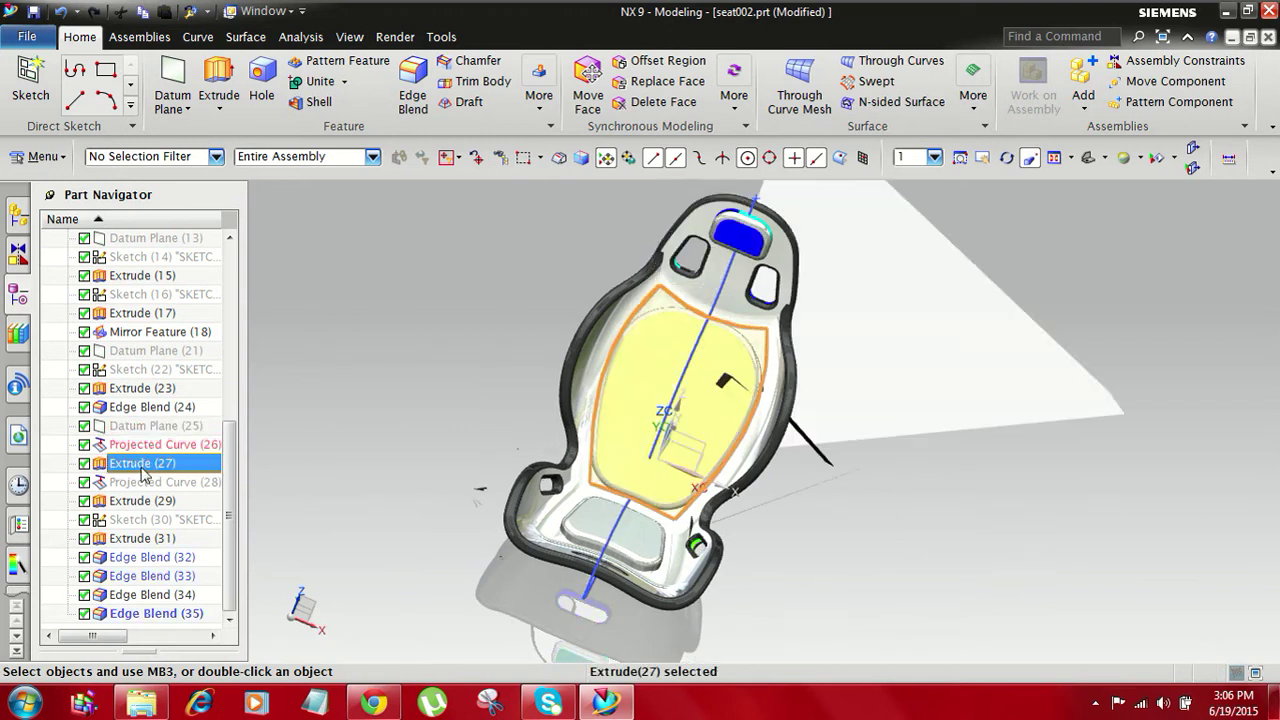
Highlight Mirror Feature (18), open Sketch (16), and examine the dimensioned profile of the shoulder belt opening in the backrest
click(143, 334)
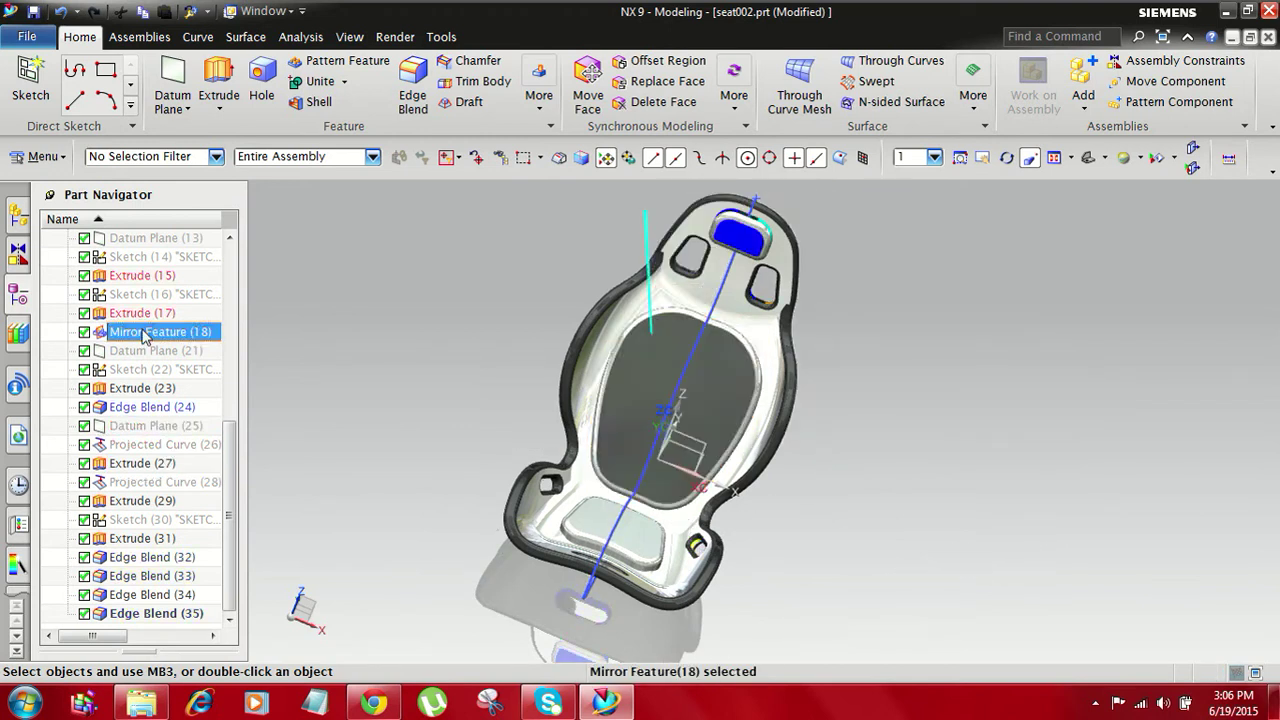
double_click(140, 313)
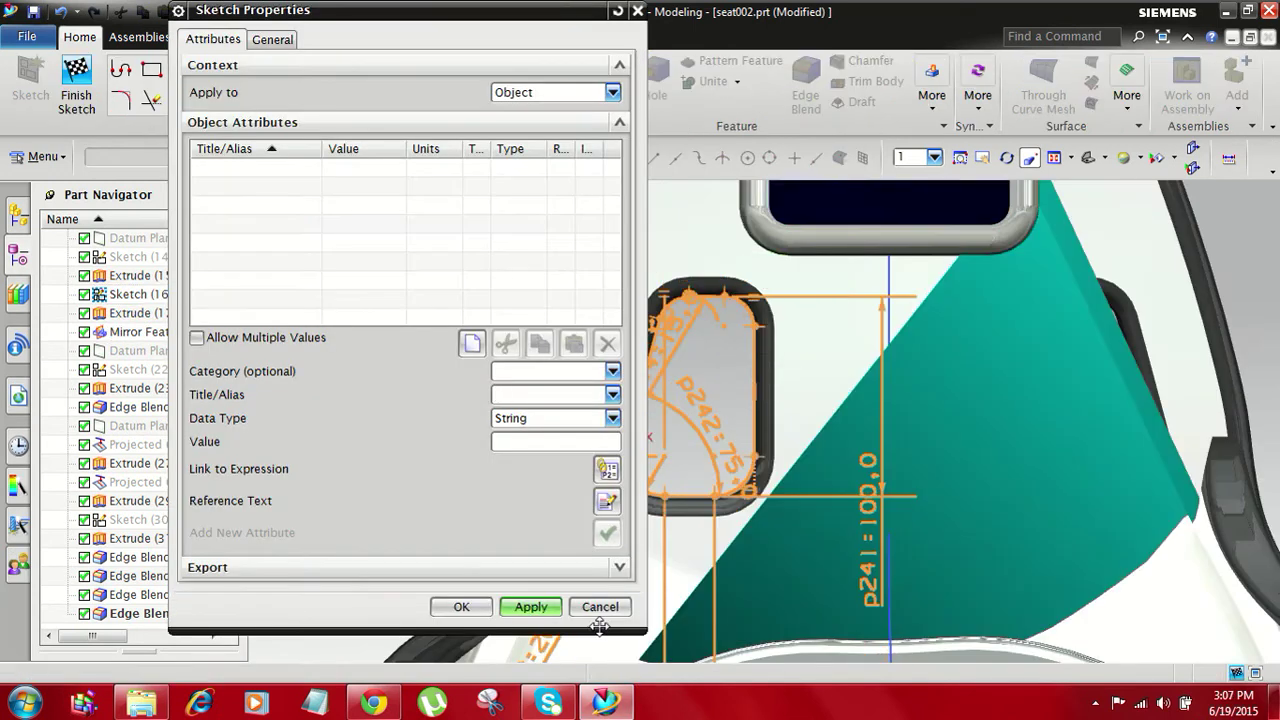
click(600, 605)
scroll(754, 366, up, 3)
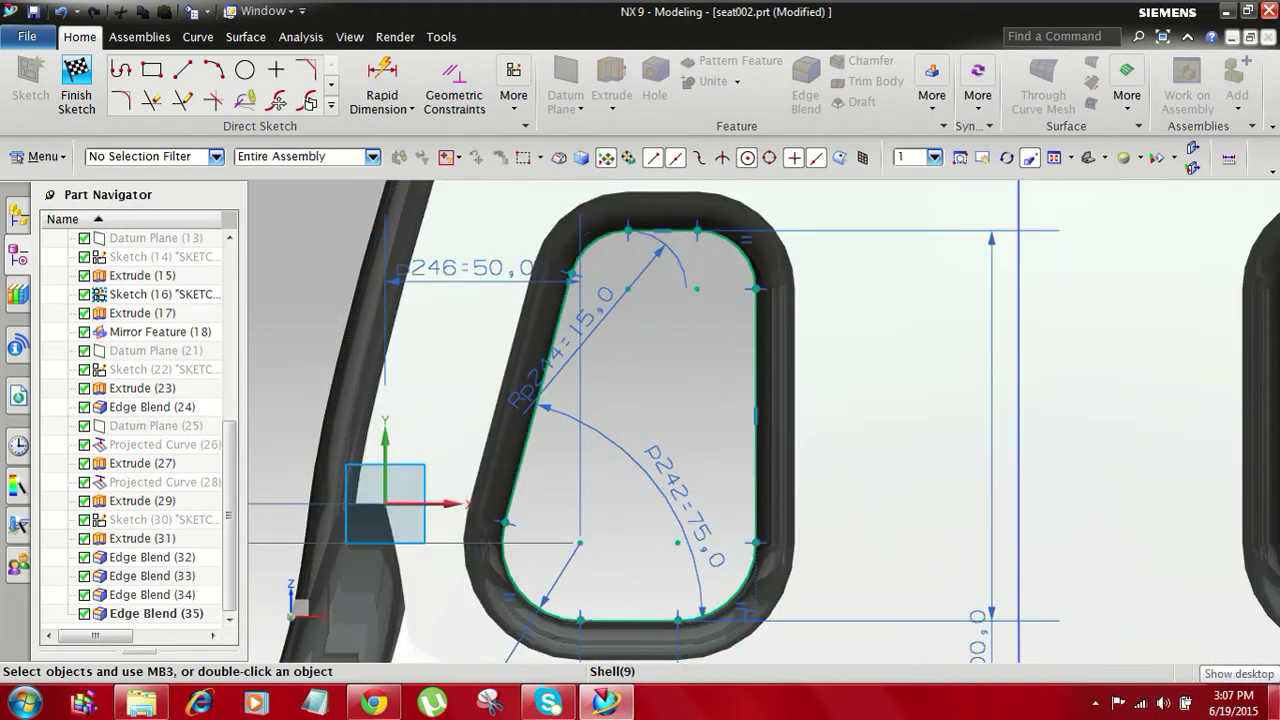
scroll(606, 434, down, 3)
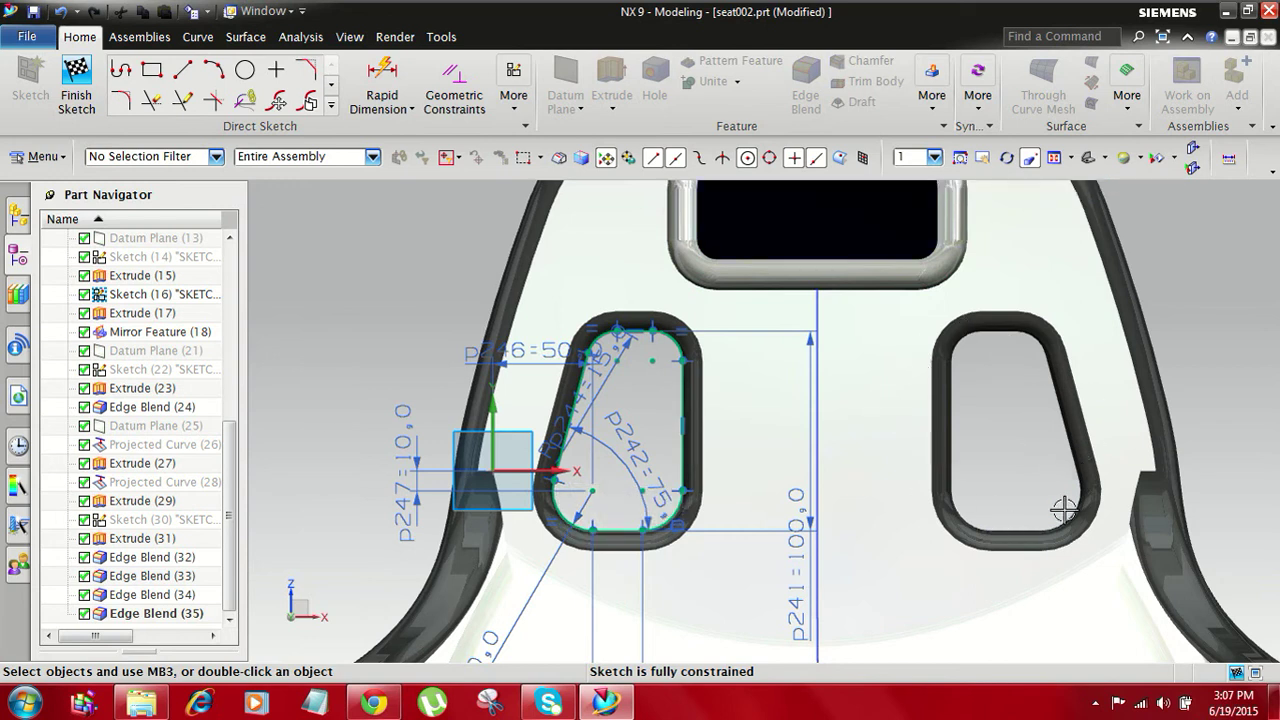
scroll(754, 364, down, 3)
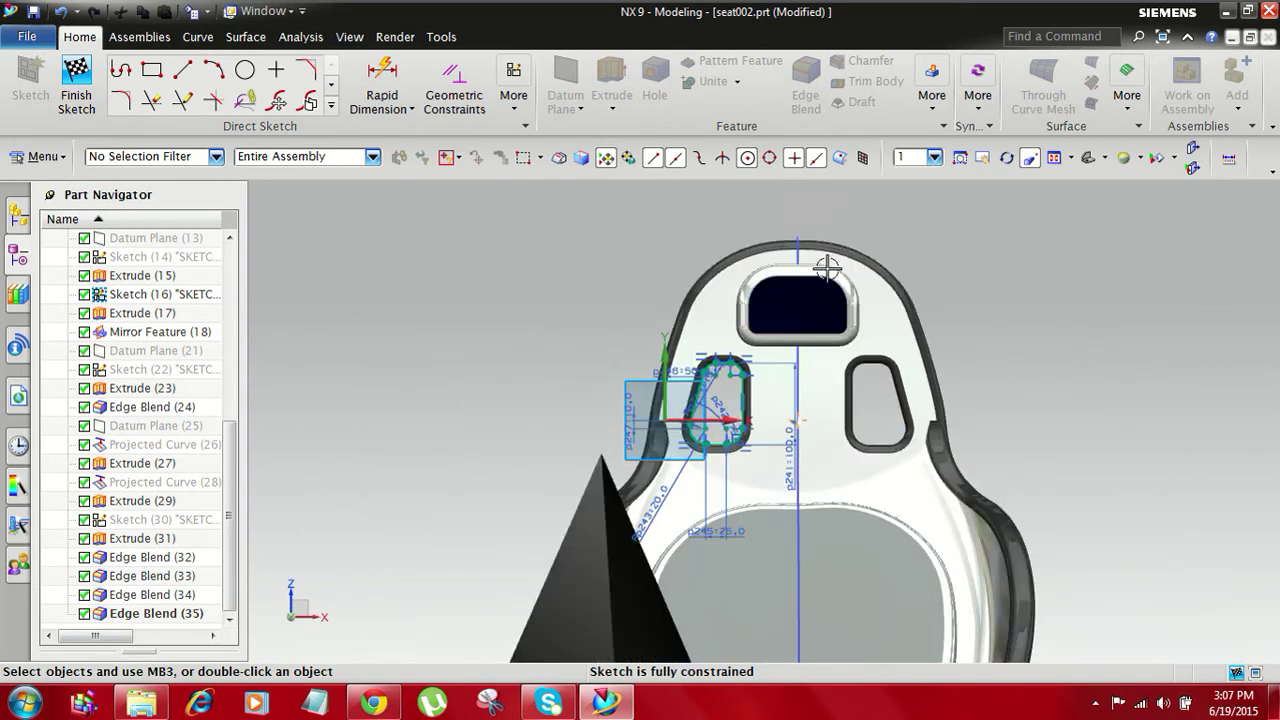
scroll(826, 270, up, 5)
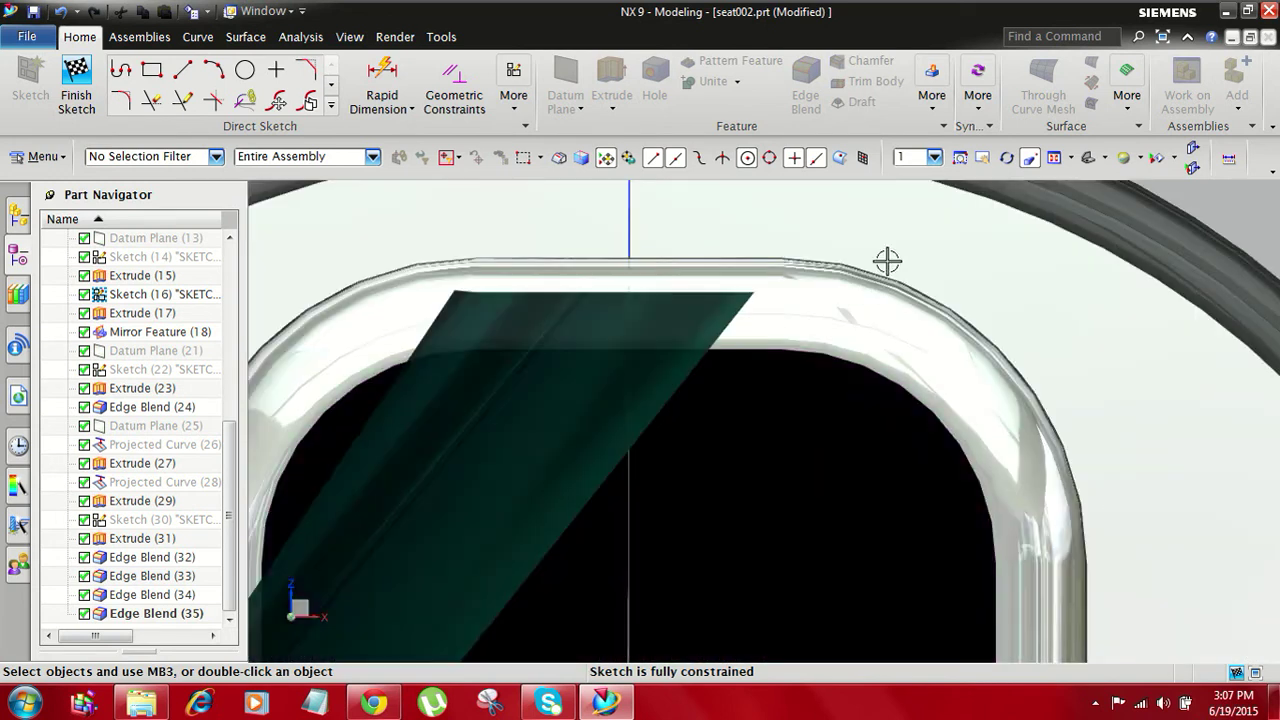
scroll(887, 262, down, 5)
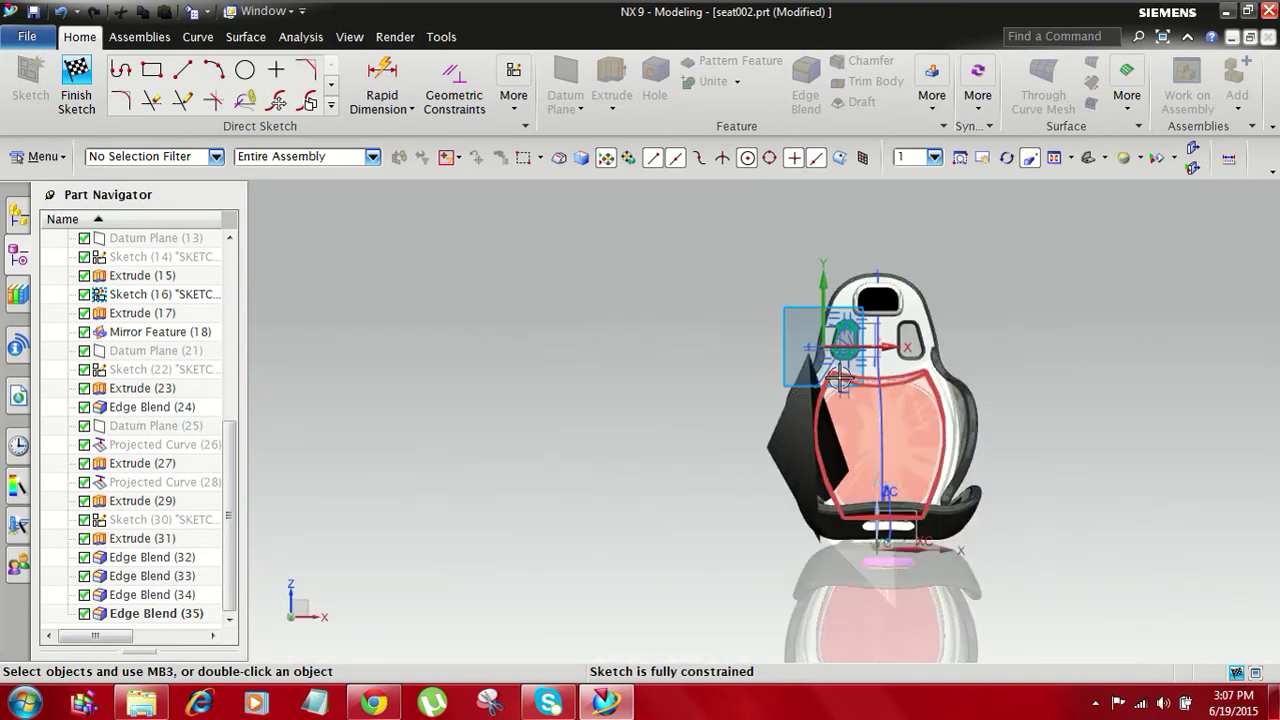
scroll(911, 515, up, 4)
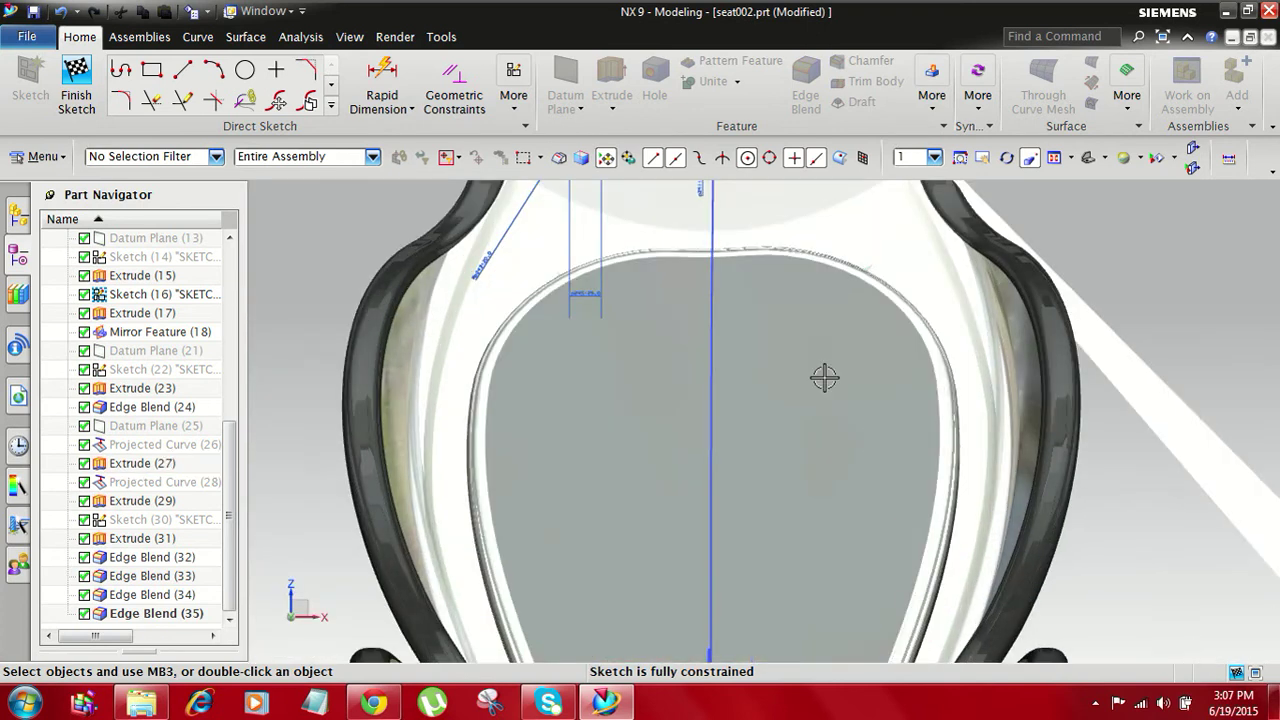
scroll(823, 377, down, 4)
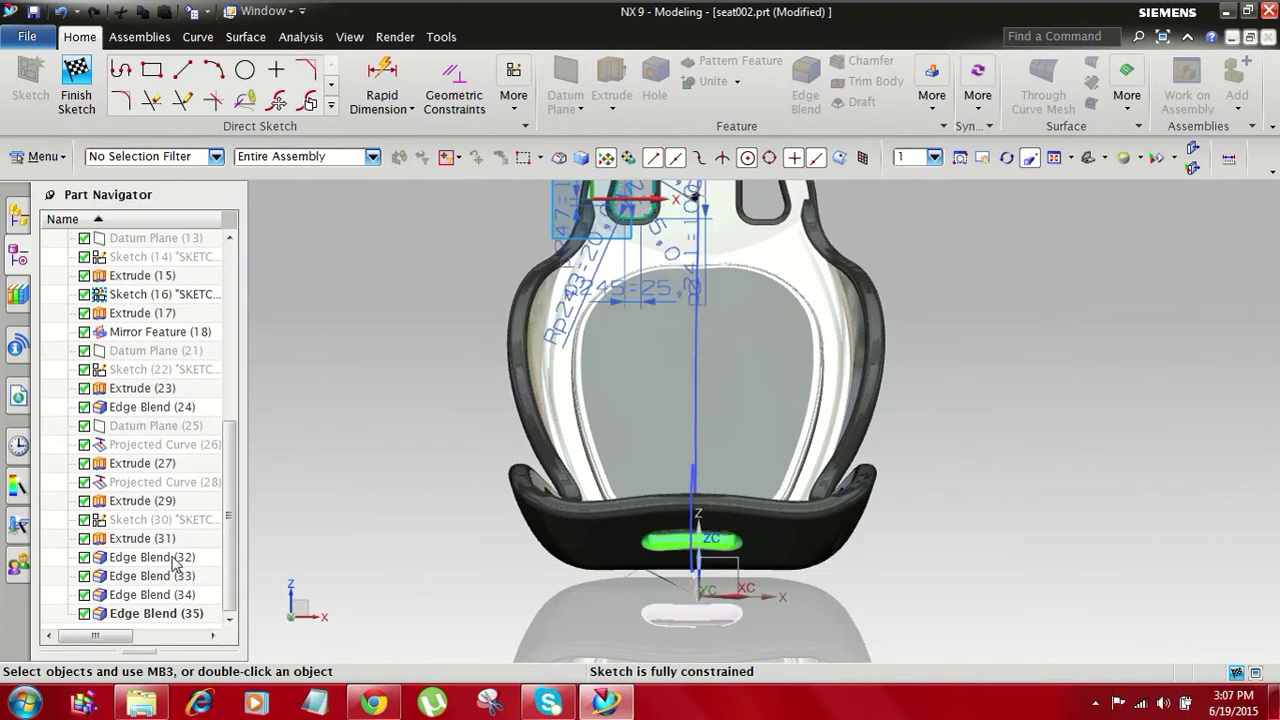
Dismiss the sketch properties, finish Sketch (16), and highlight Projected Curve (28) in the model history
double_click(142, 520)
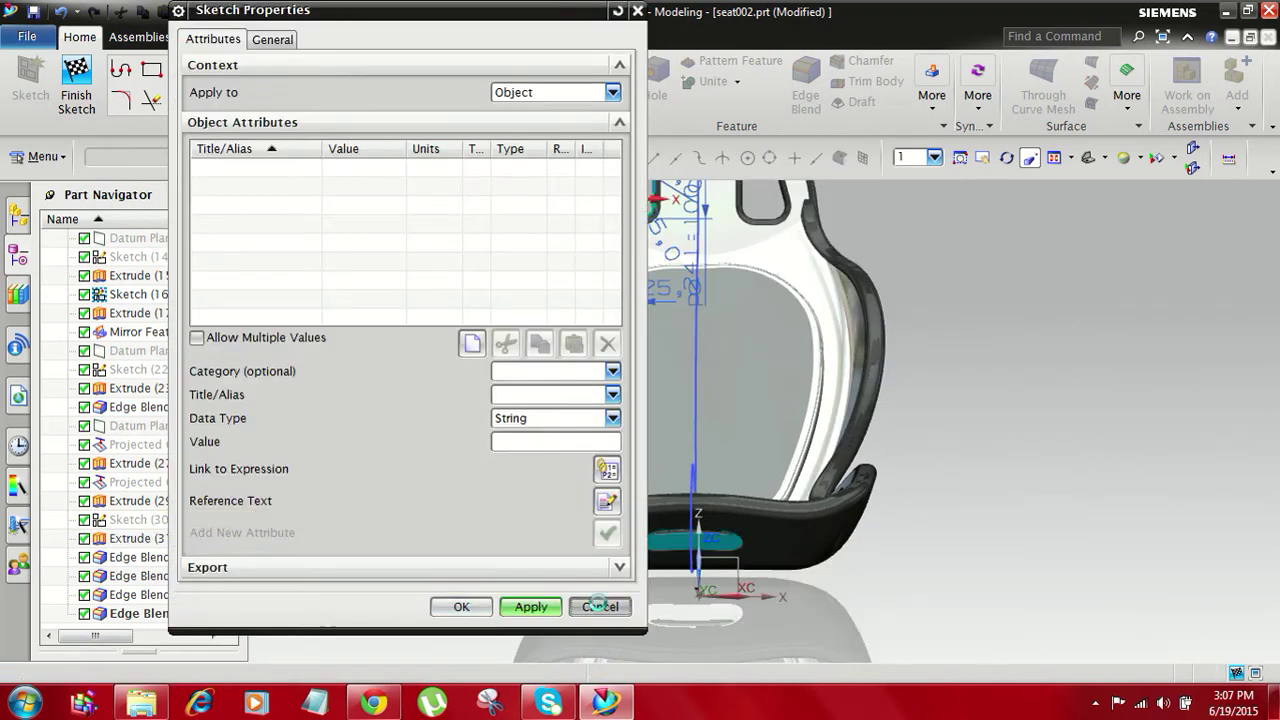
click(598, 606)
click(78, 100)
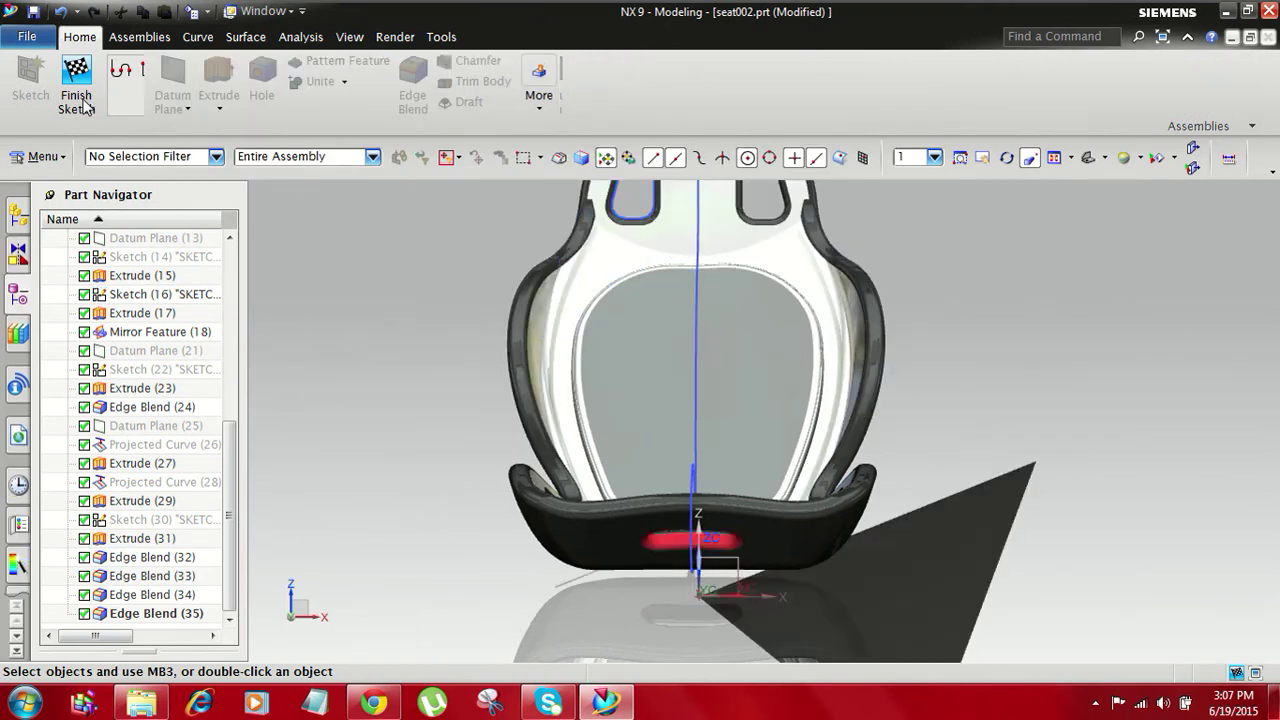
click(146, 484)
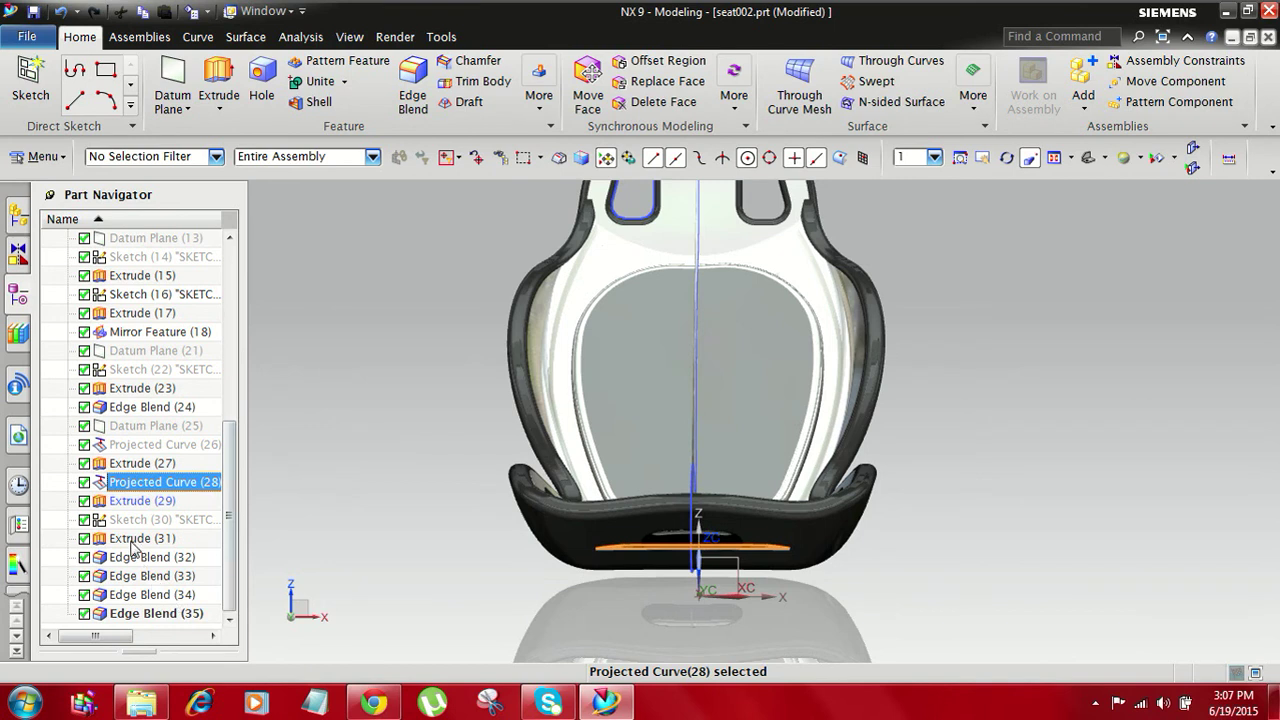
Open Sketch (30), examine the dimensions and corner radii of the headrest profile, and finish the sketch
double_click(135, 519)
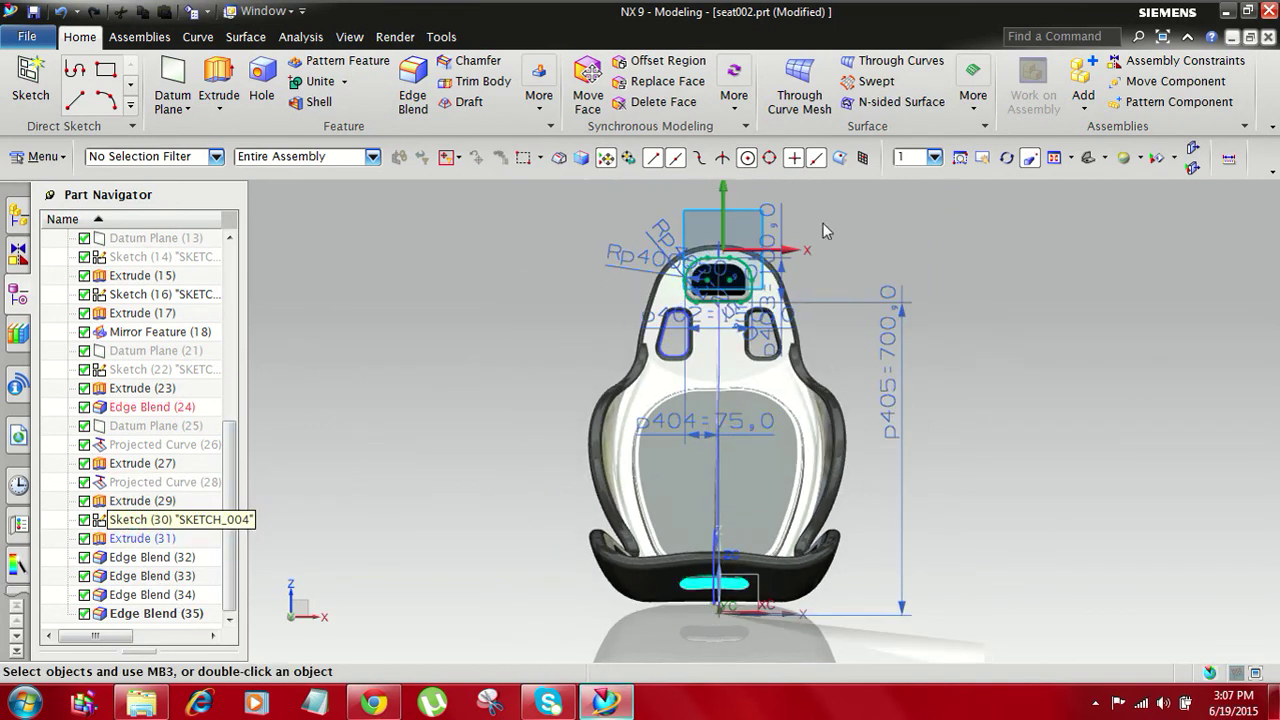
scroll(710, 250, up, 12)
scroll(645, 418, down, 7)
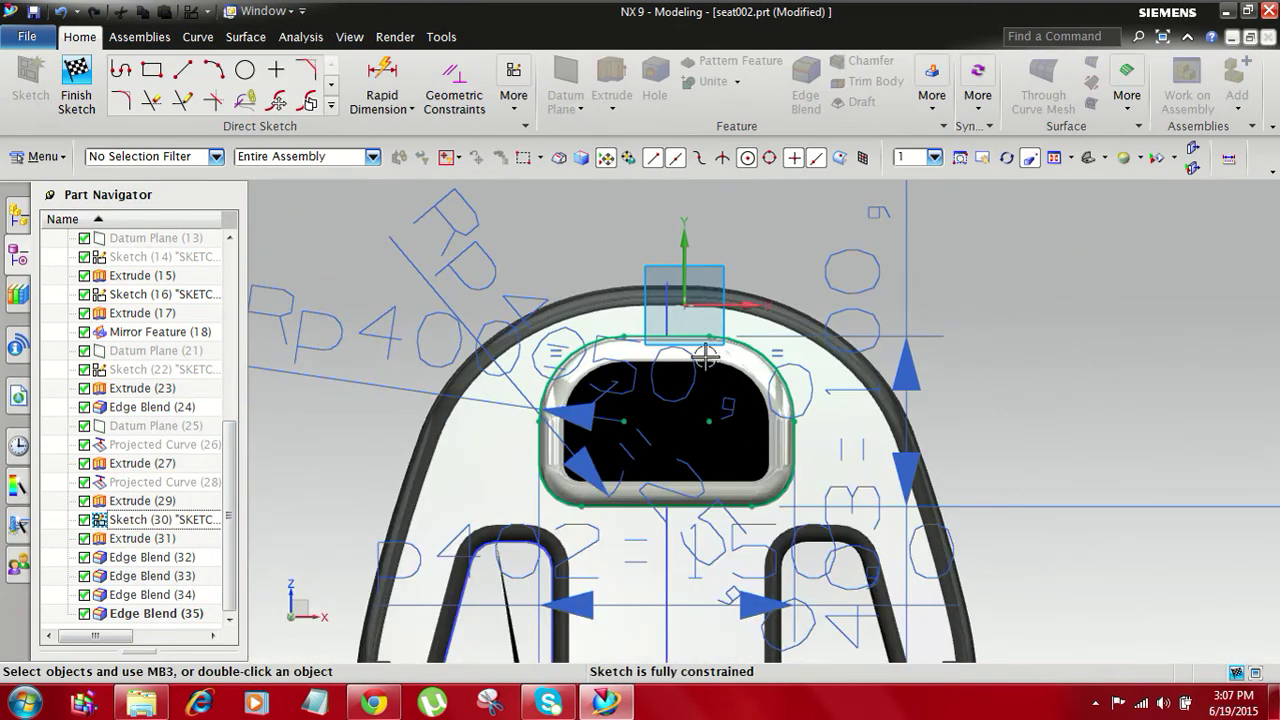
scroll(705, 356, down, 2)
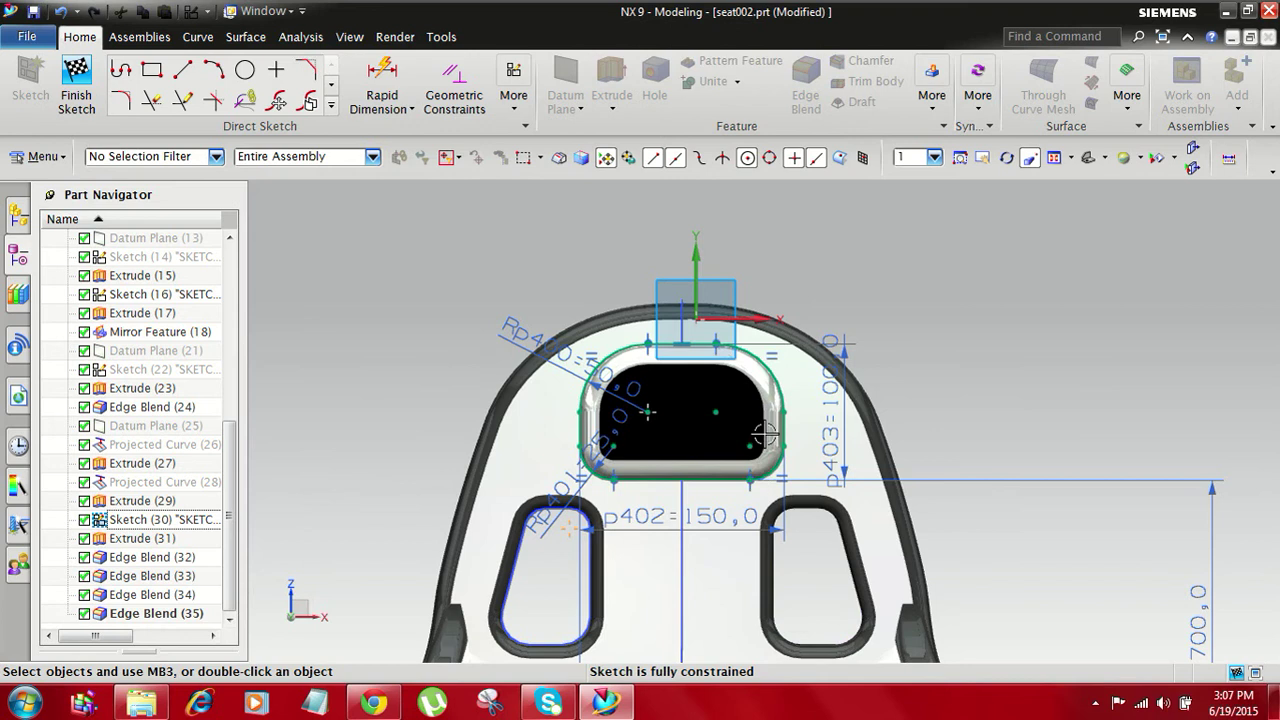
scroll(810, 520, up, 2)
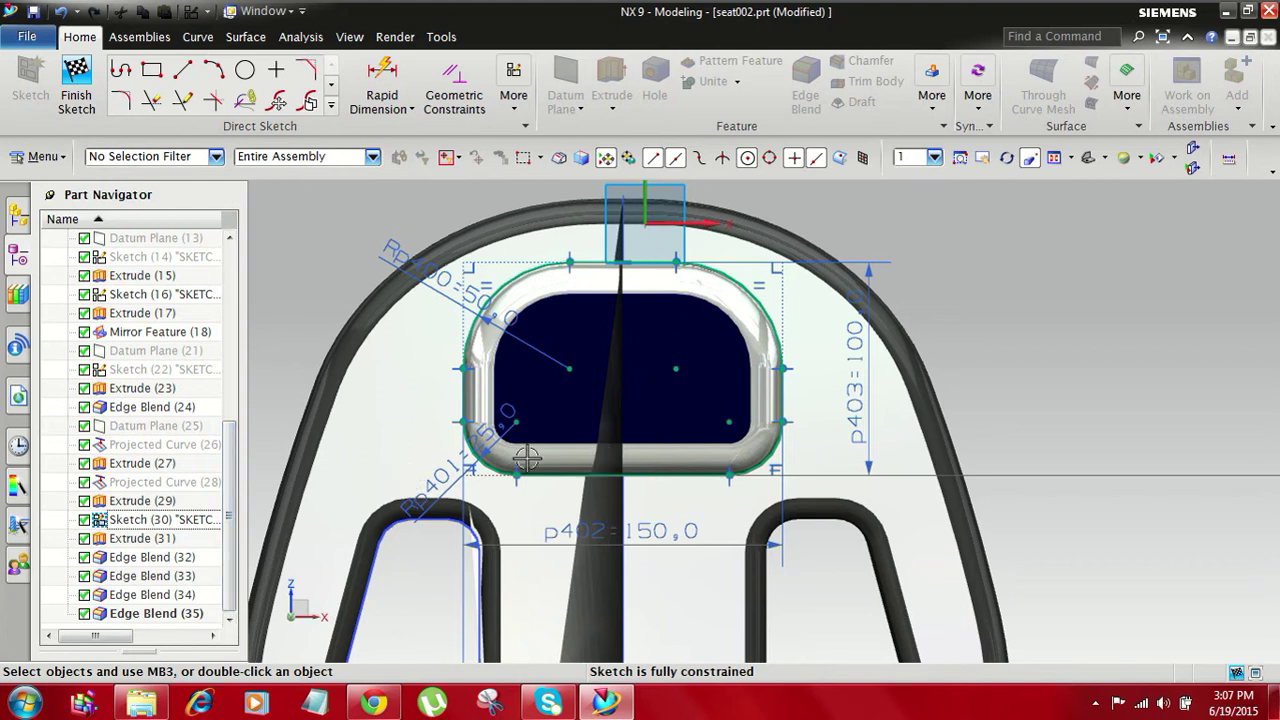
click(76, 82)
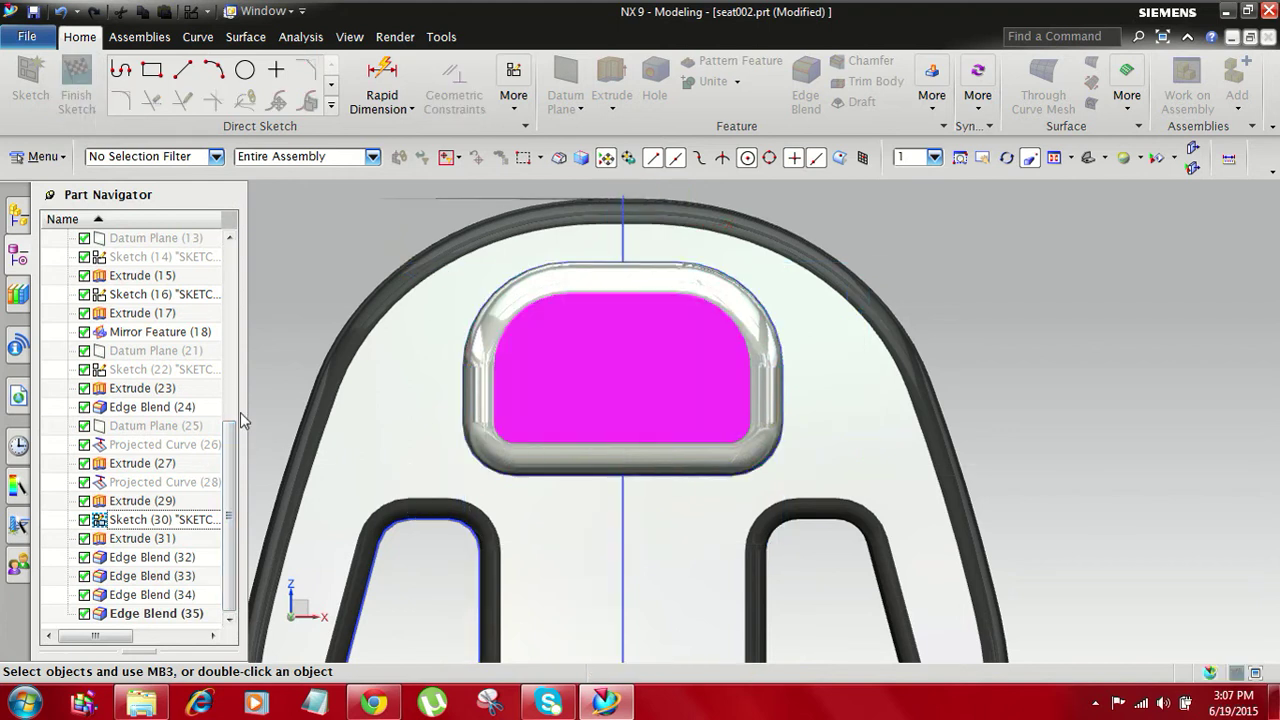
Open Sketch (14) and examine how the slot in the seat's side wing is dimensioned, from behind and in a three-dimensional view
drag(232, 456, 232, 449)
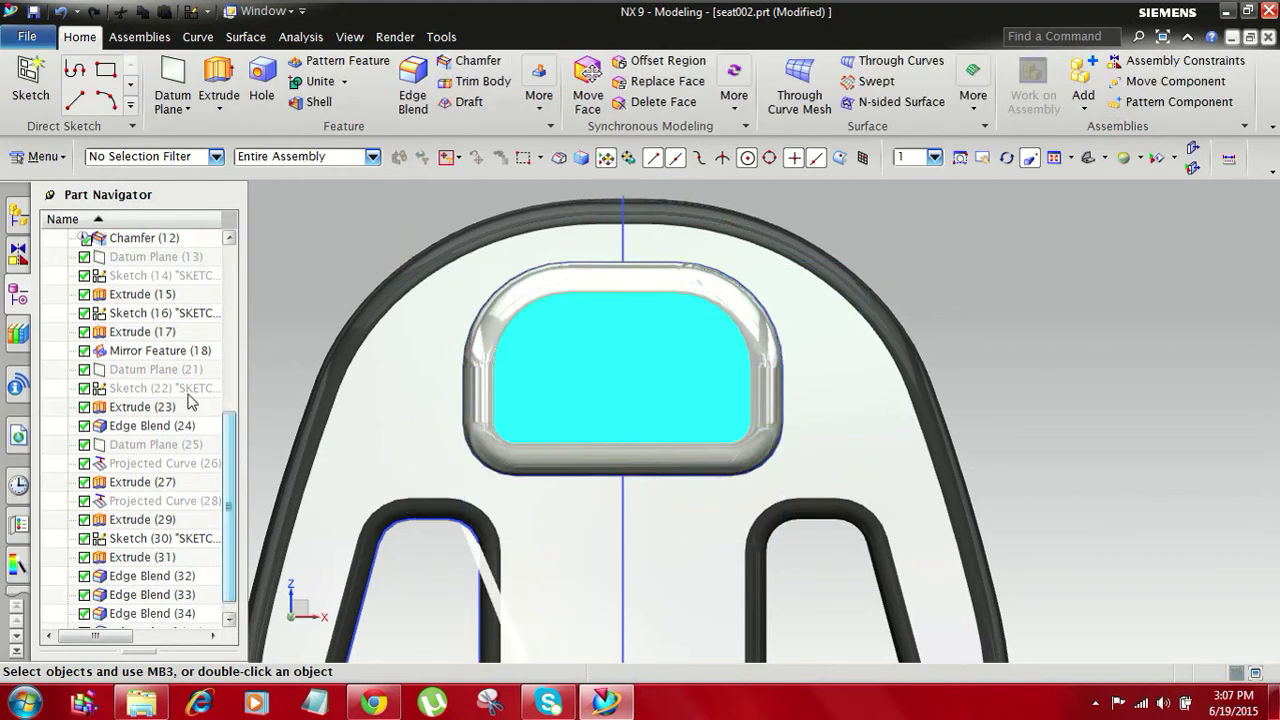
double_click(155, 275)
double_click(155, 274)
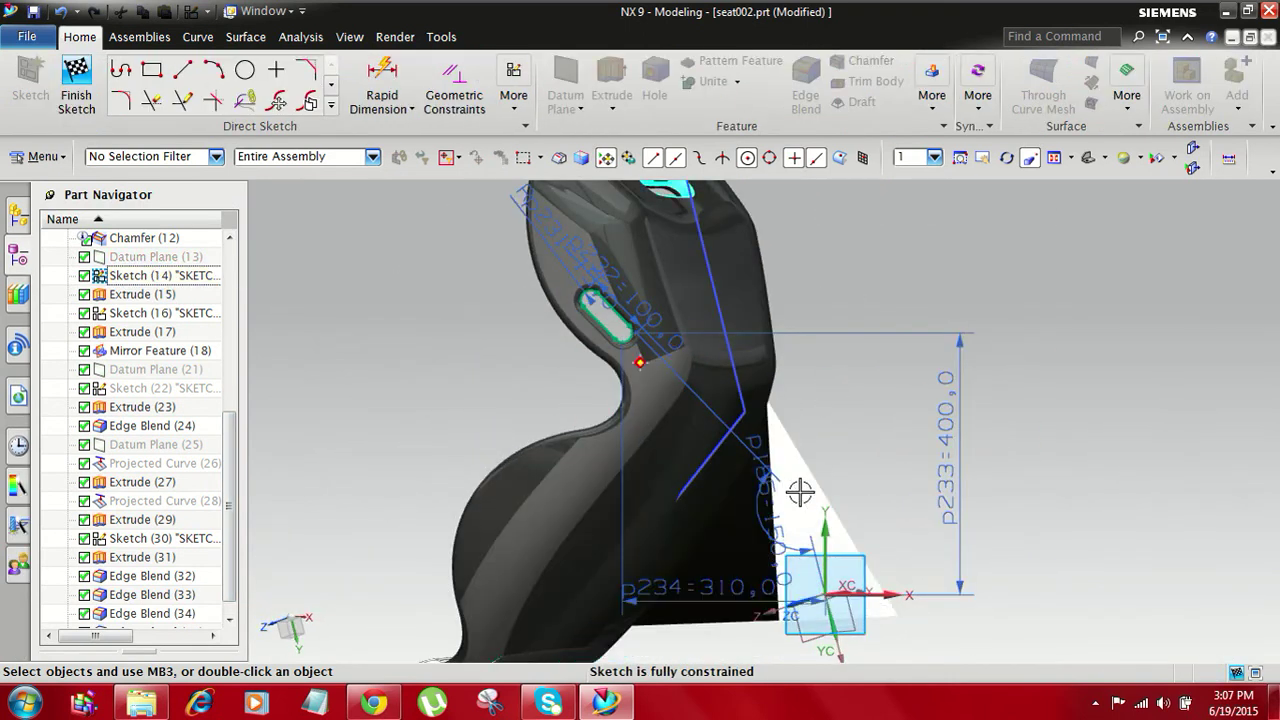
scroll(800, 318, up, 3)
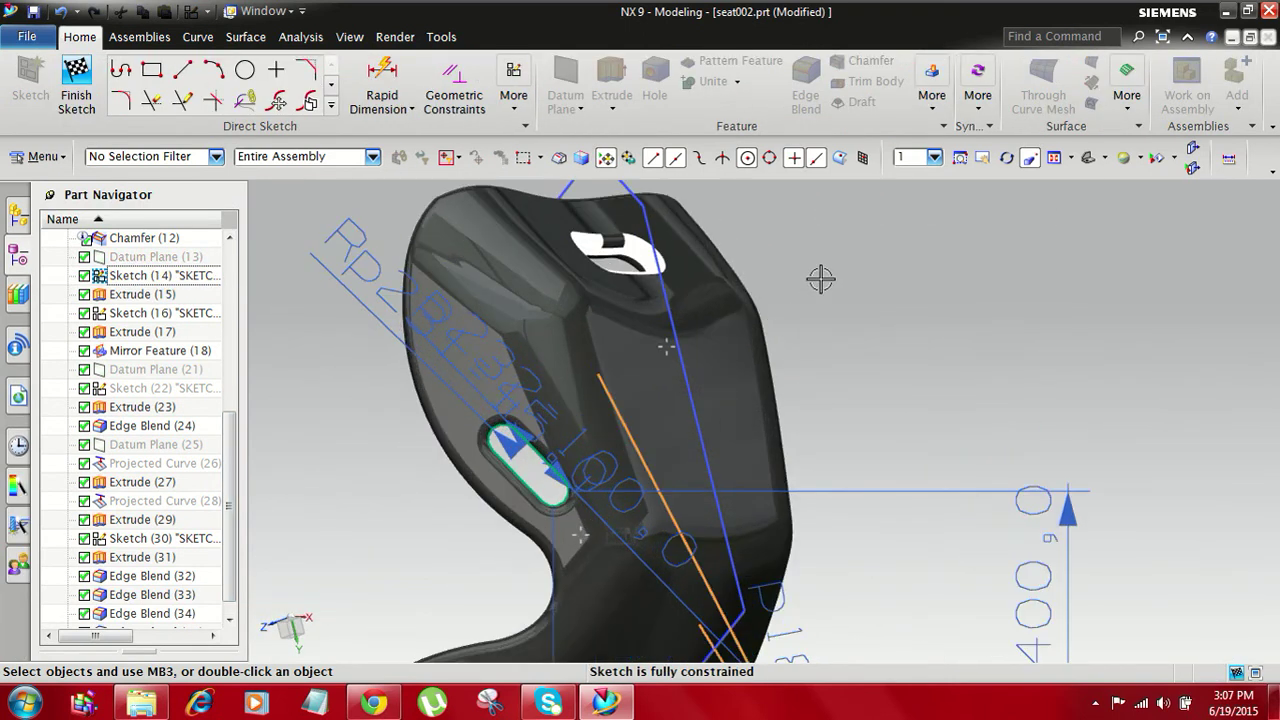
scroll(830, 290, down, 1)
middle_drag(855, 305, 938, 336)
click(1090, 163)
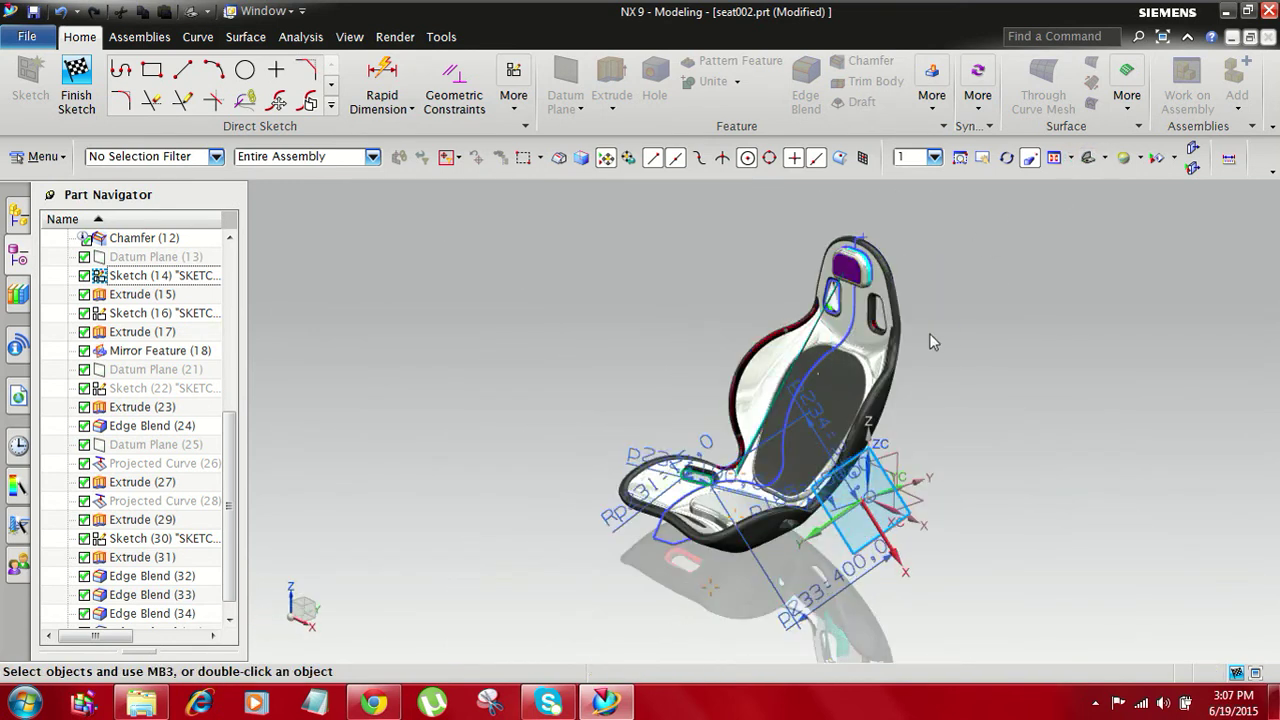
scroll(928, 329, up, 2)
scroll(930, 330, down, 3)
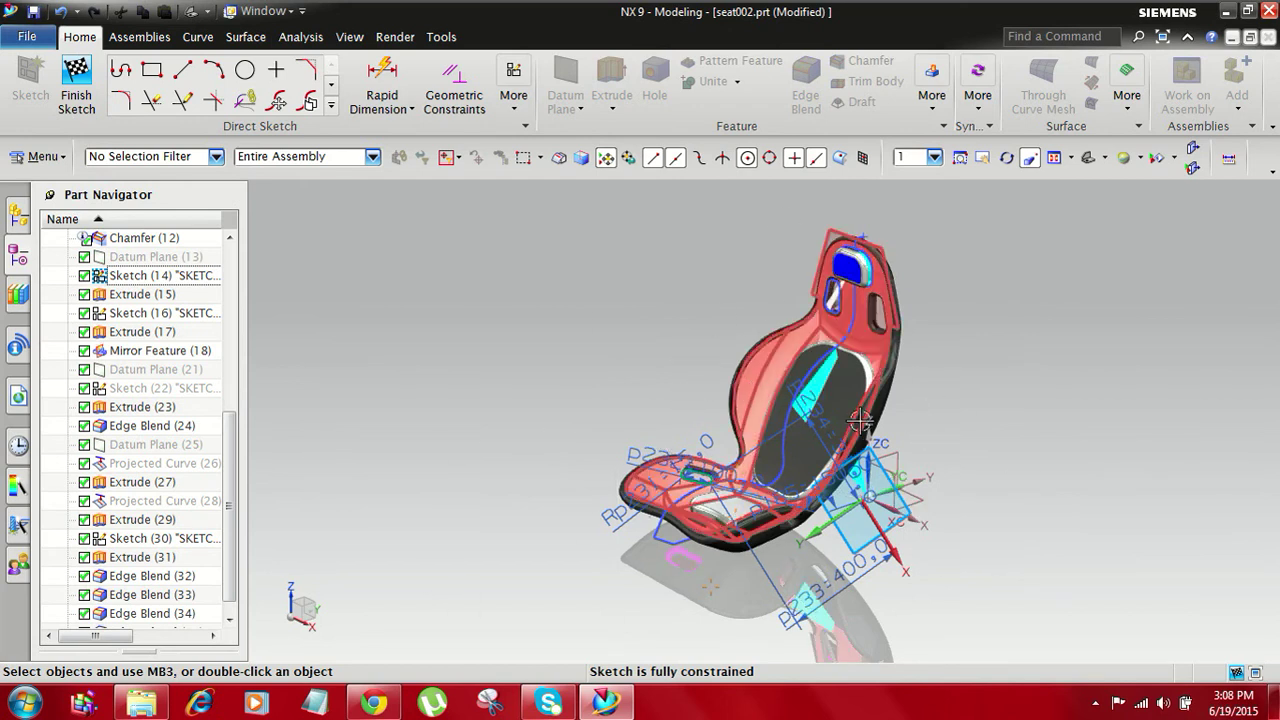
Hide all datums, curves and sketches to leave a clean view of the seat
key(ctrl+w)
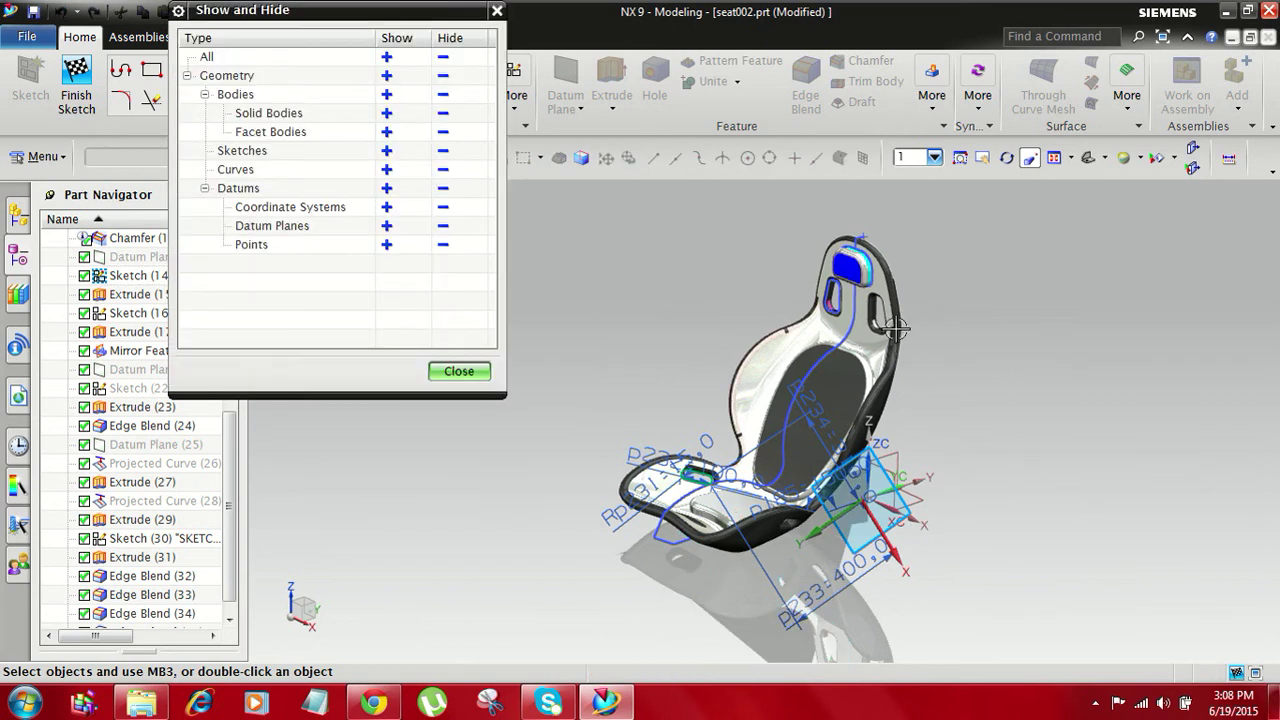
click(283, 96)
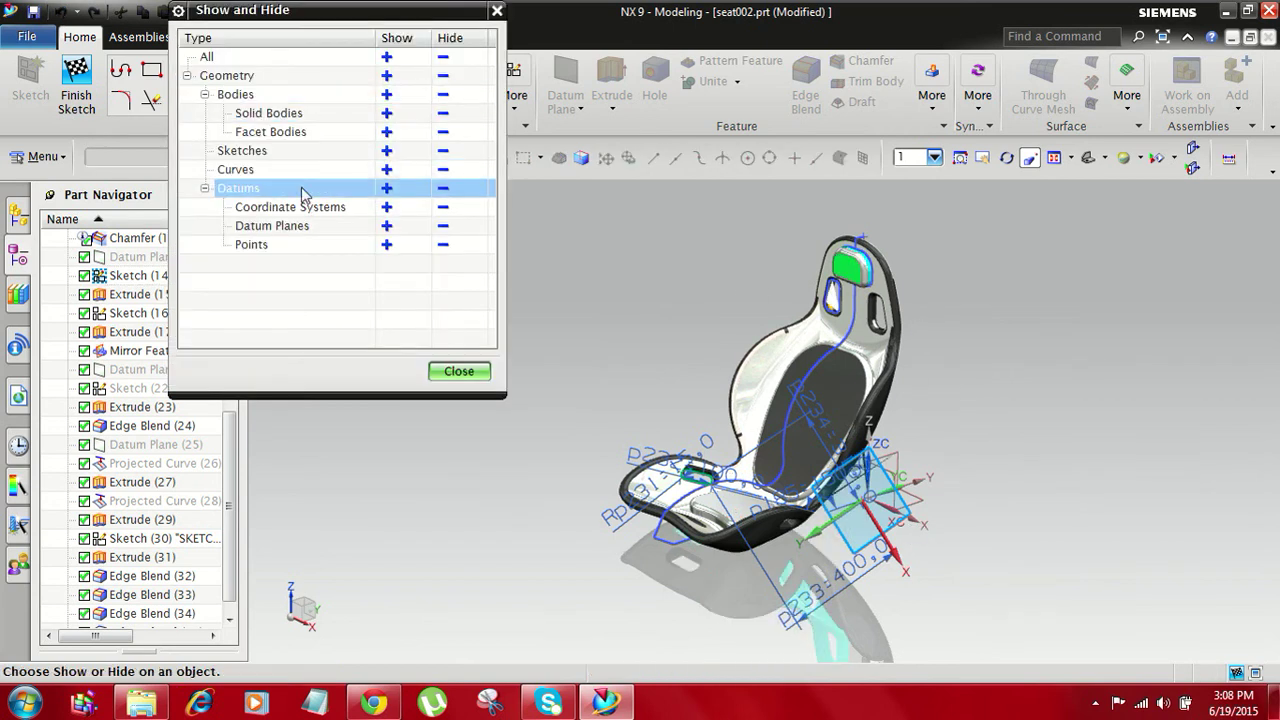
click(443, 190)
click(441, 175)
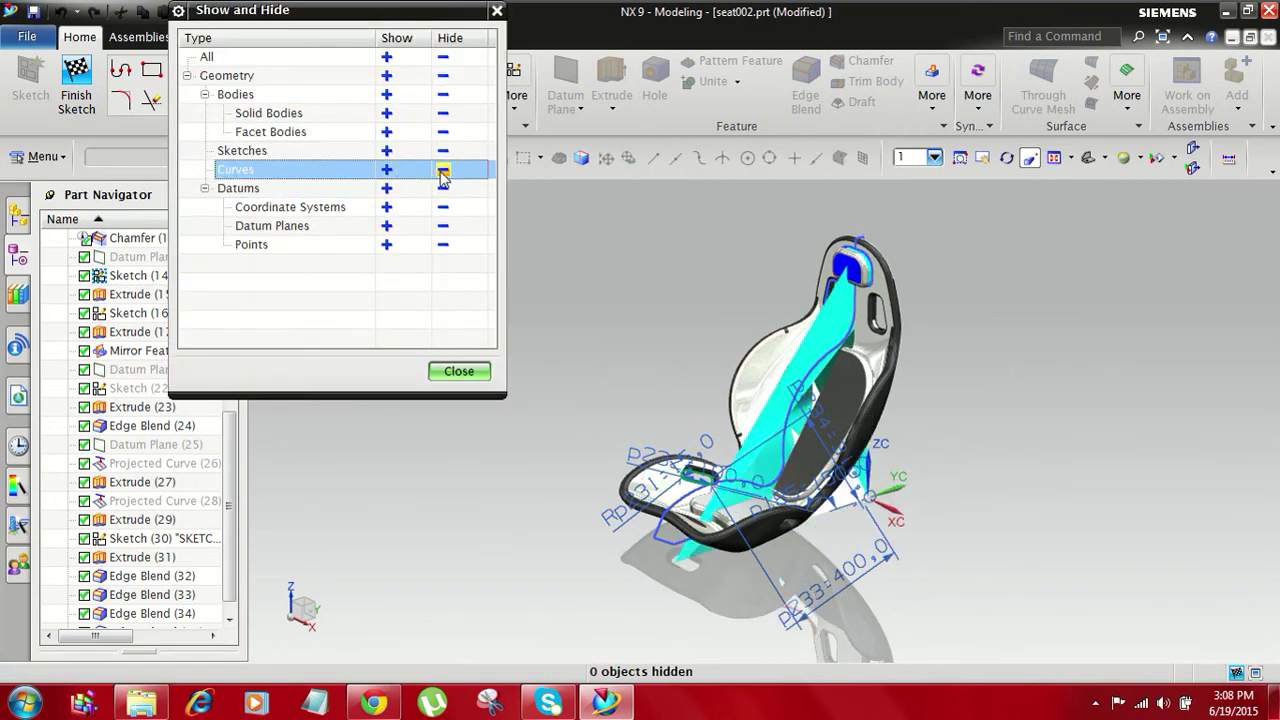
click(443, 170)
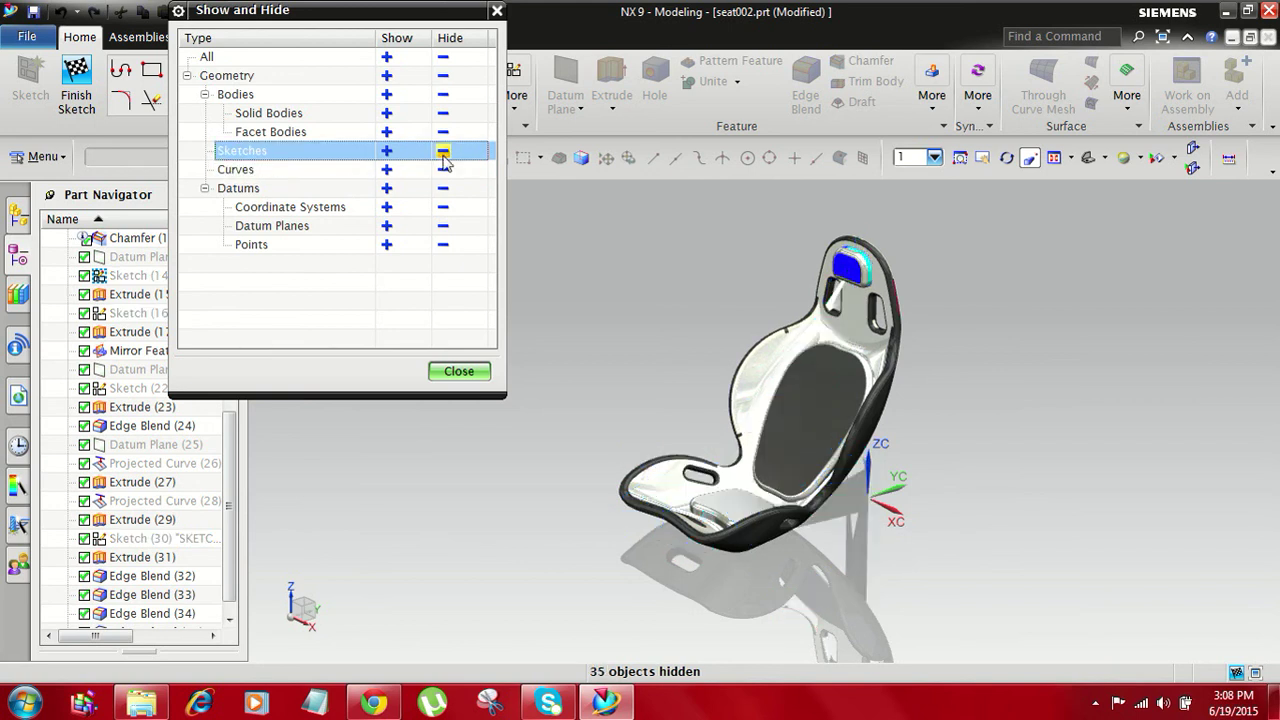
click(459, 371)
scroll(977, 399, up, 2)
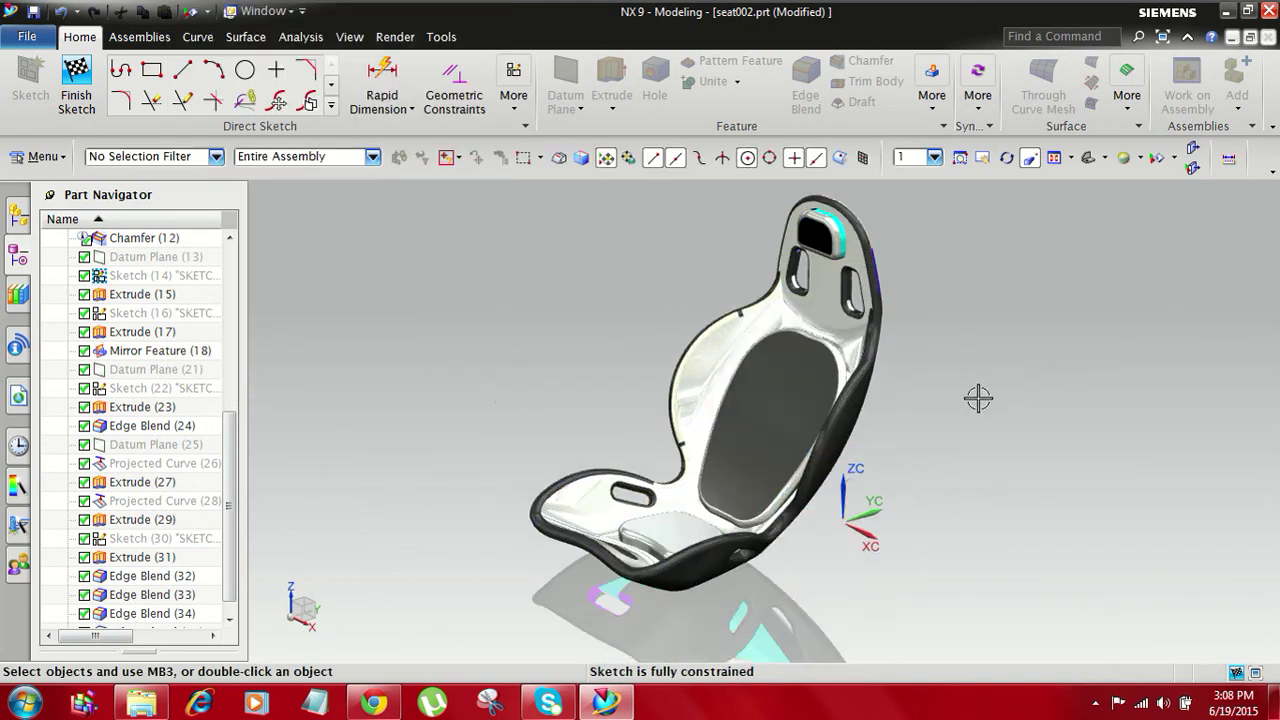
scroll(975, 402, down, 1)
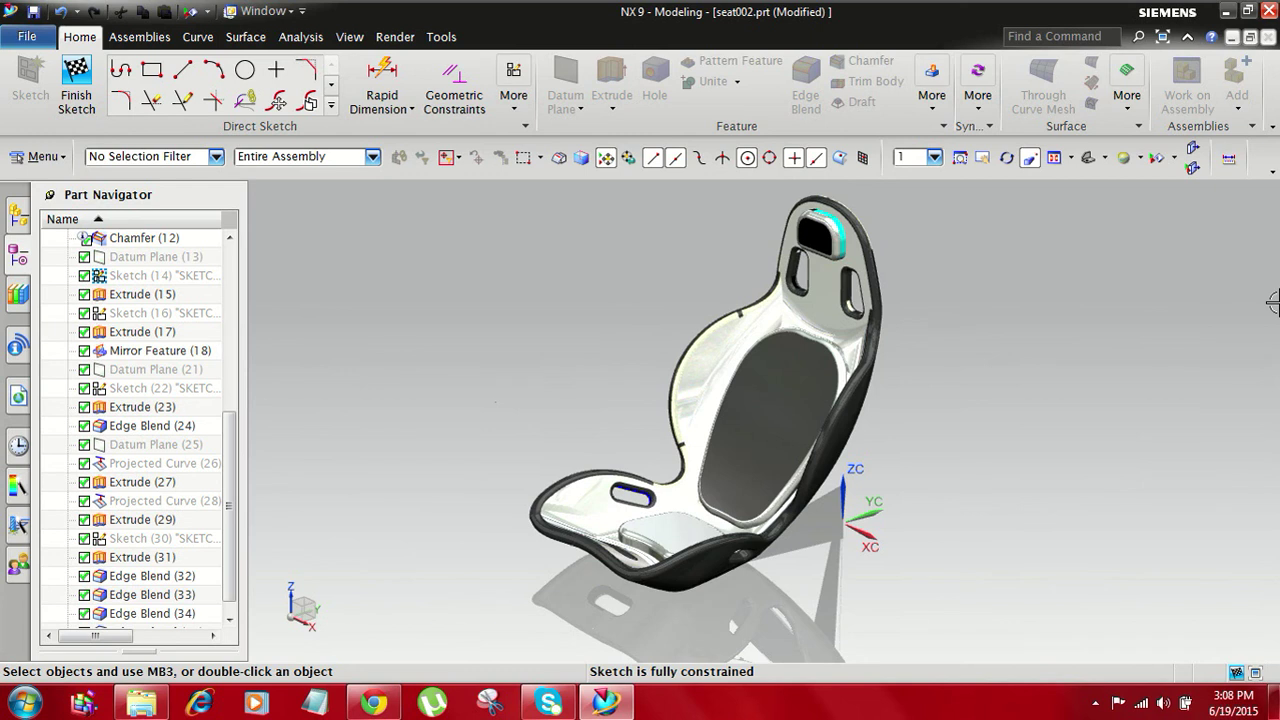